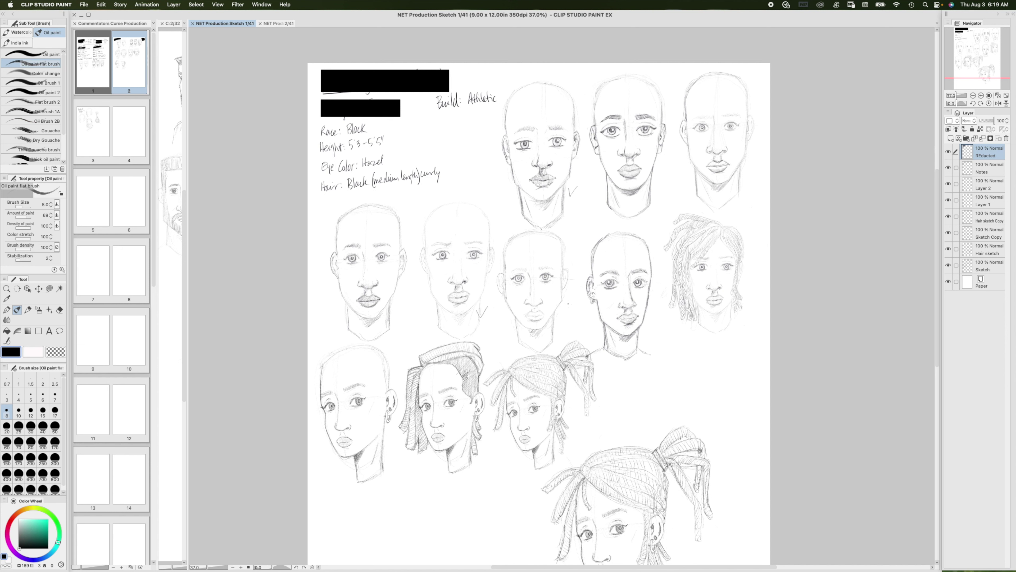
{"action": "scroll", "coordinate": [506, 209], "scroll_direction": "down", "scroll_amount": 2}
{"action": "scroll", "coordinate": [507, 209], "scroll_direction": "right", "scroll_amount": 2}
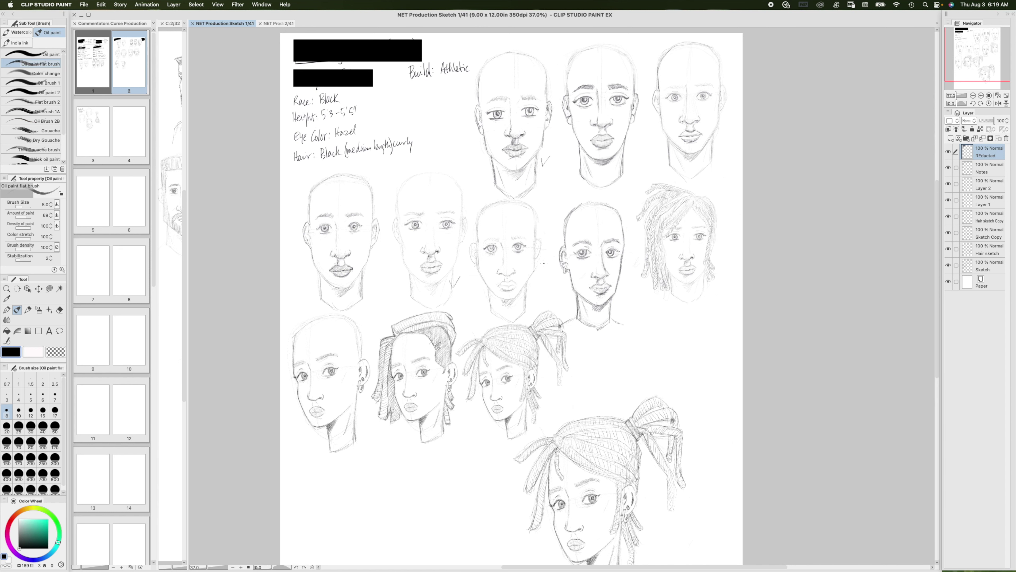
{"action": "scroll", "coordinate": [544, 269], "scroll_direction": "up", "scroll_amount": 2}
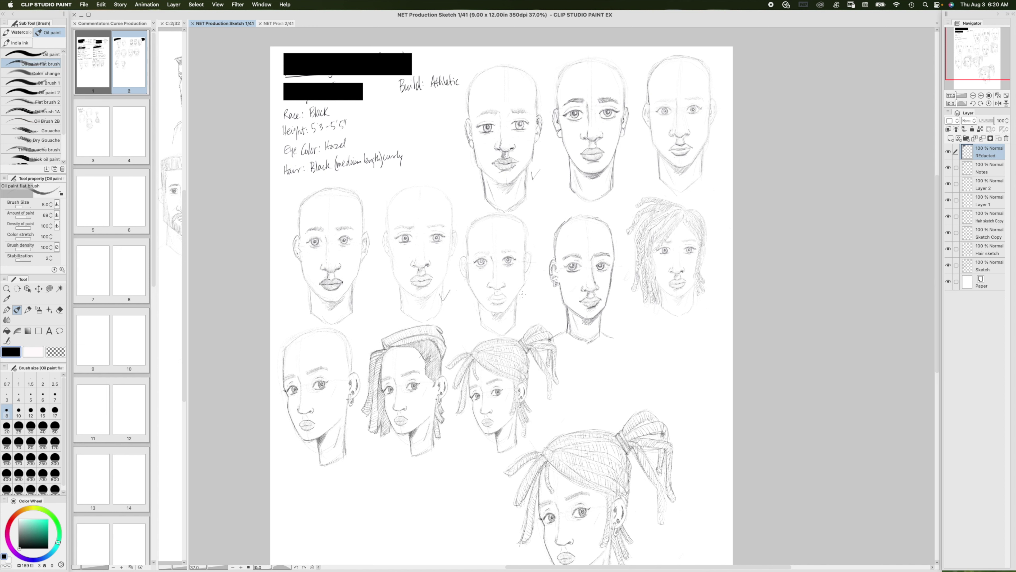
{"action": "scroll", "coordinate": [522, 295], "scroll_direction": "down", "scroll_amount": 2}
{"action": "scroll", "coordinate": [522, 294], "scroll_direction": "right", "scroll_amount": 2}
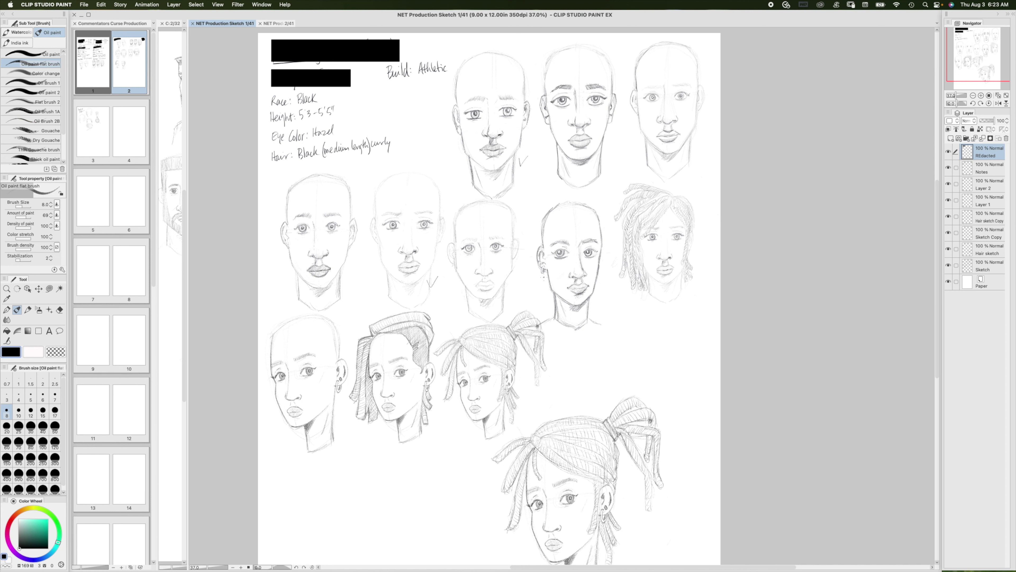
{"action": "scroll", "coordinate": [560, 296], "scroll_direction": "down", "scroll_amount": 1}
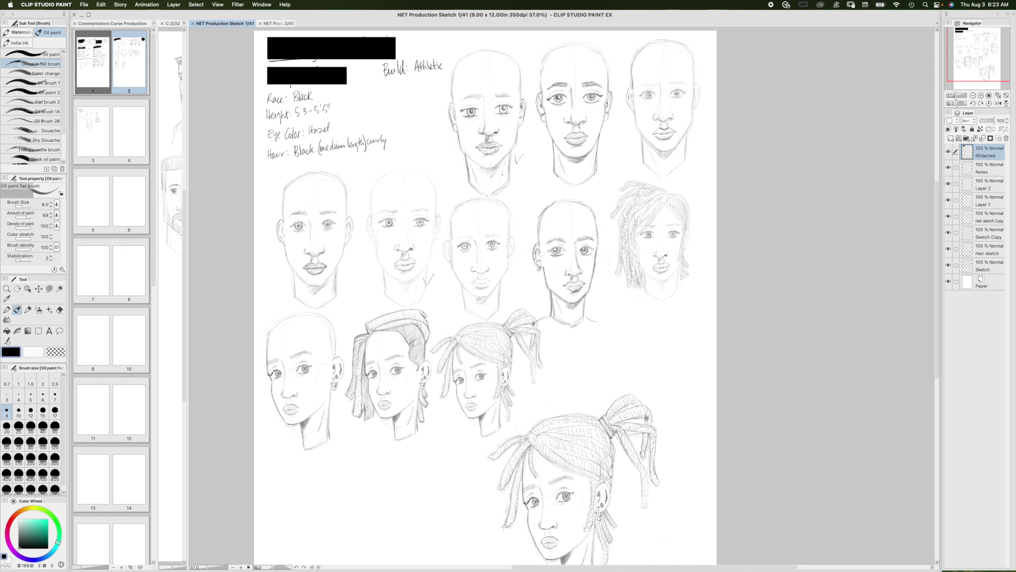
- Prepare a yellow Crayon pastel brush at size 40 for marking on the Sketch layer
{"action": "left_click", "coordinate": [991, 272]}
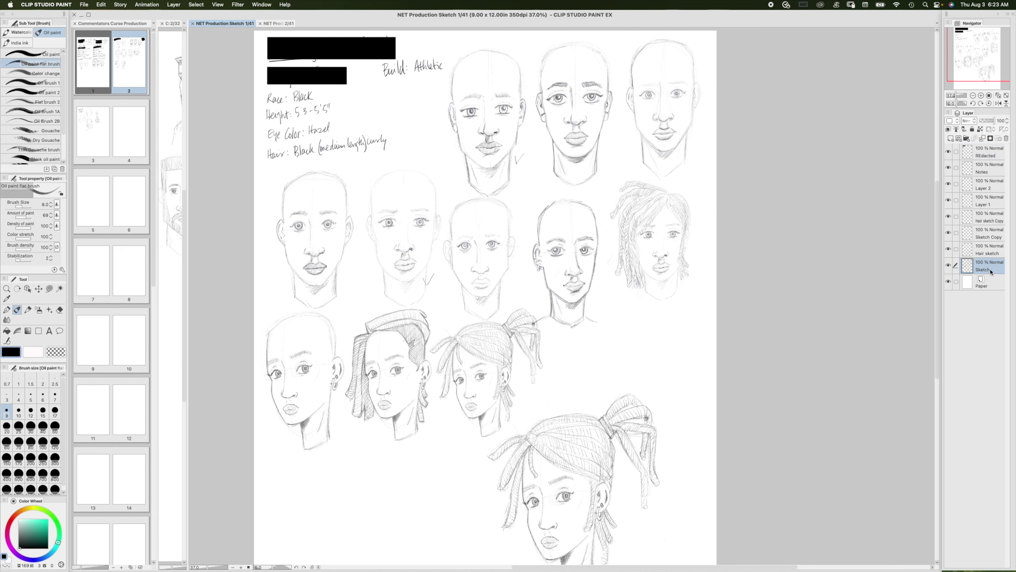
{"action": "left_click", "coordinate": [30, 508]}
{"action": "mouse_move", "coordinate": [34, 520]}
{"action": "left_mouse_down"}
{"action": "mouse_move", "coordinate": [42, 529]}
{"action": "mouse_move", "coordinate": [46, 519]}
{"action": "left_mouse_up"}
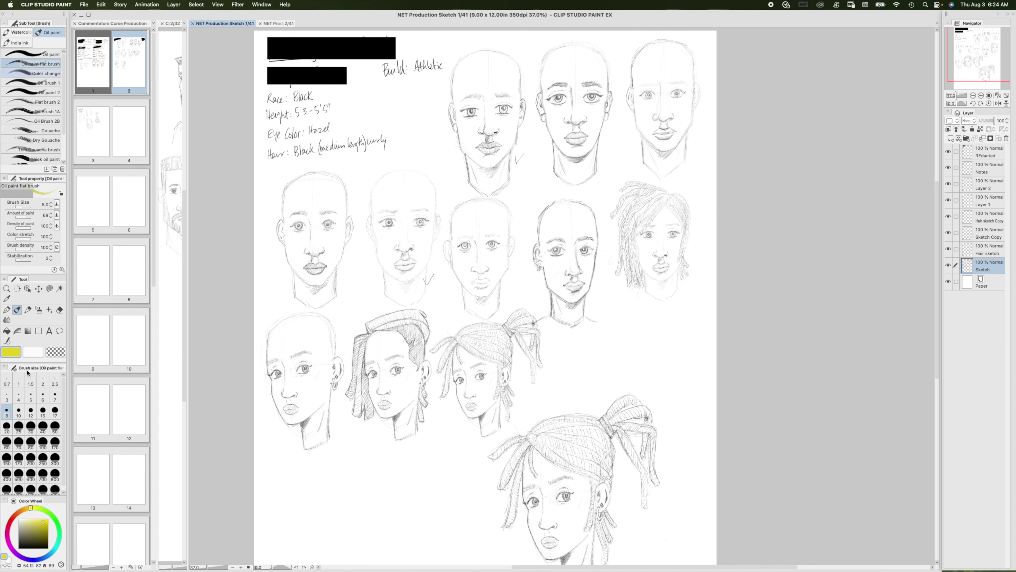
{"action": "left_click", "coordinate": [29, 310]}
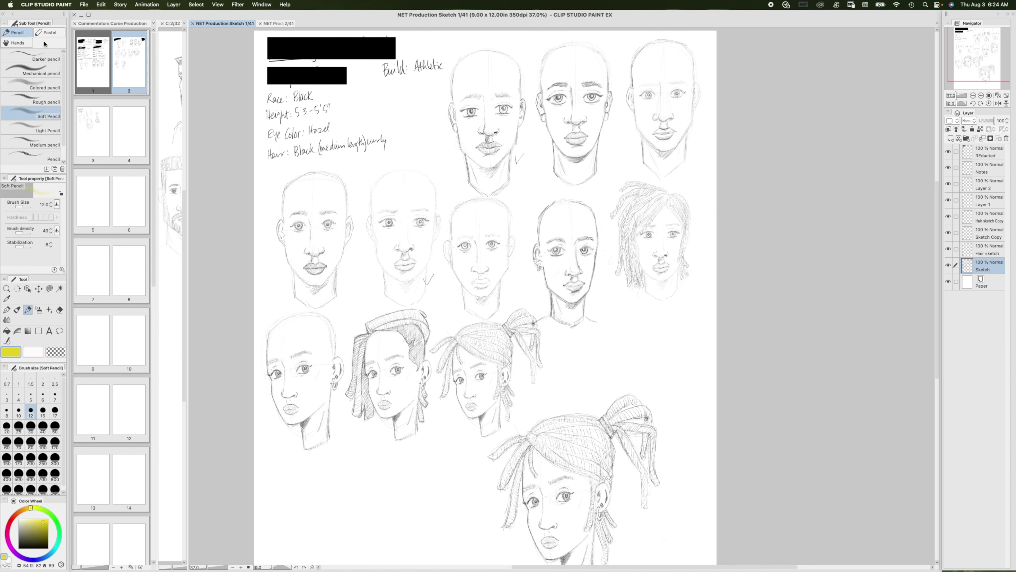
{"action": "left_click", "coordinate": [48, 32]}
{"action": "left_click", "coordinate": [32, 83]}
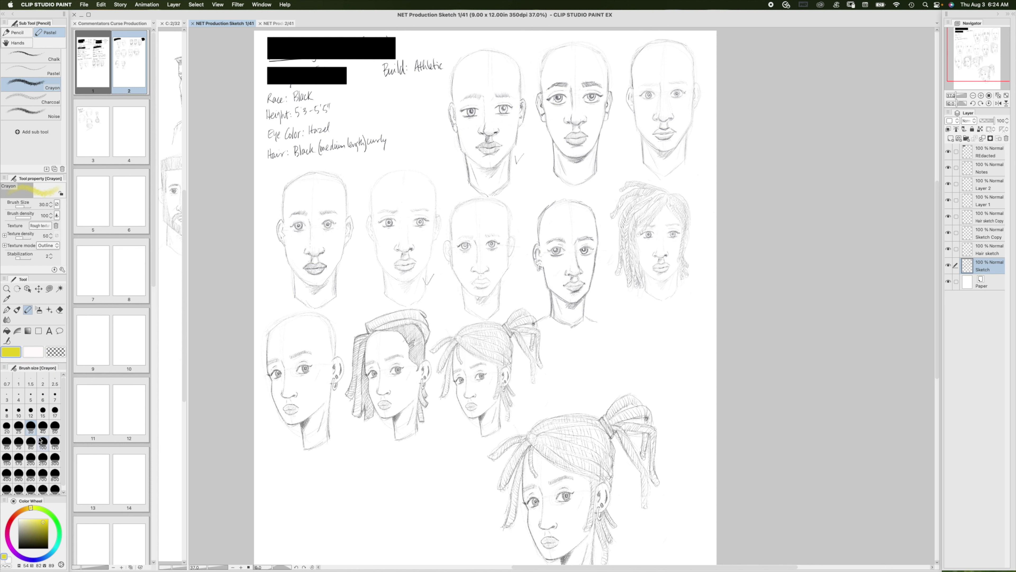
{"action": "left_click", "coordinate": [42, 428]}
{"action": "mouse_move", "coordinate": [362, 251]}
{"action": "left_mouse_down"}
{"action": "mouse_move", "coordinate": [370, 281]}
{"action": "mouse_move", "coordinate": [394, 276]}
{"action": "left_mouse_up"}
{"action": "key", "text": "super+z"}
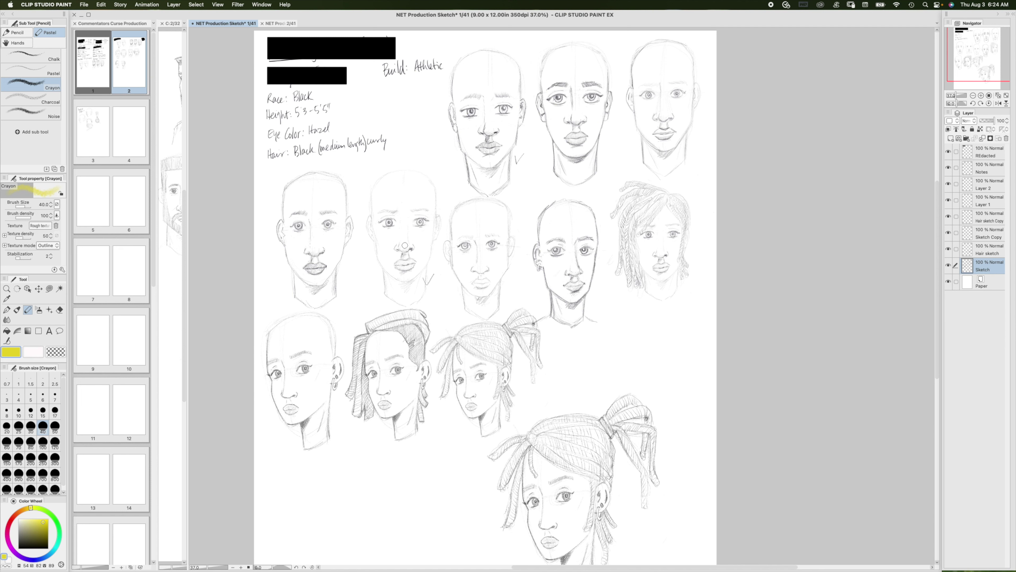
- Outline the written race, height, eye color and hair notes in yellow, and undo the outline
{"action": "mouse_move", "coordinate": [264, 93]}
{"action": "left_mouse_down"}
{"action": "mouse_move", "coordinate": [300, 164]}
{"action": "mouse_move", "coordinate": [386, 163]}
{"action": "mouse_move", "coordinate": [395, 112]}
{"action": "mouse_move", "coordinate": [266, 90]}
{"action": "left_mouse_up"}
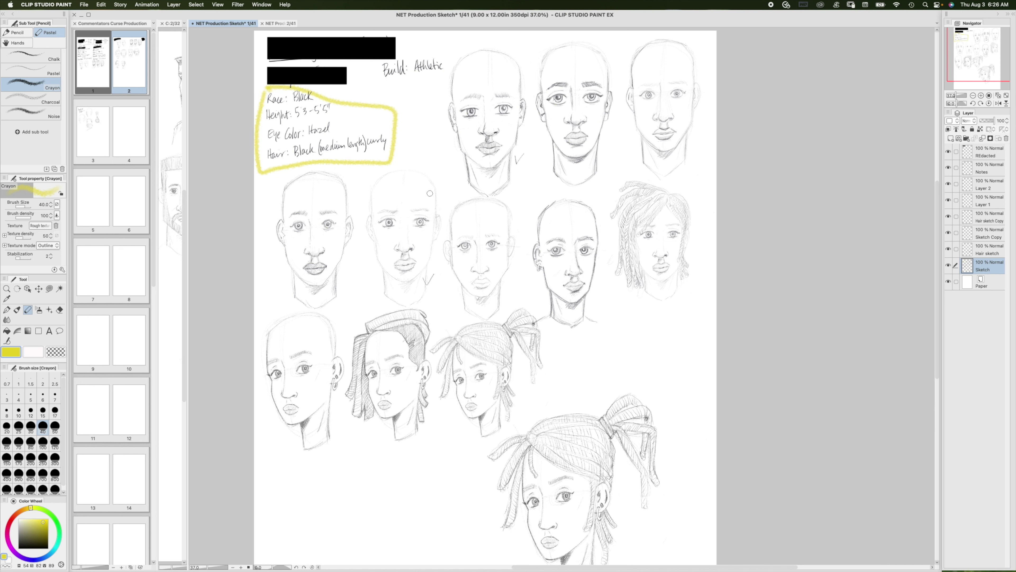
{"action": "left_click", "coordinate": [445, 230]}
{"action": "key", "text": "super+z"}
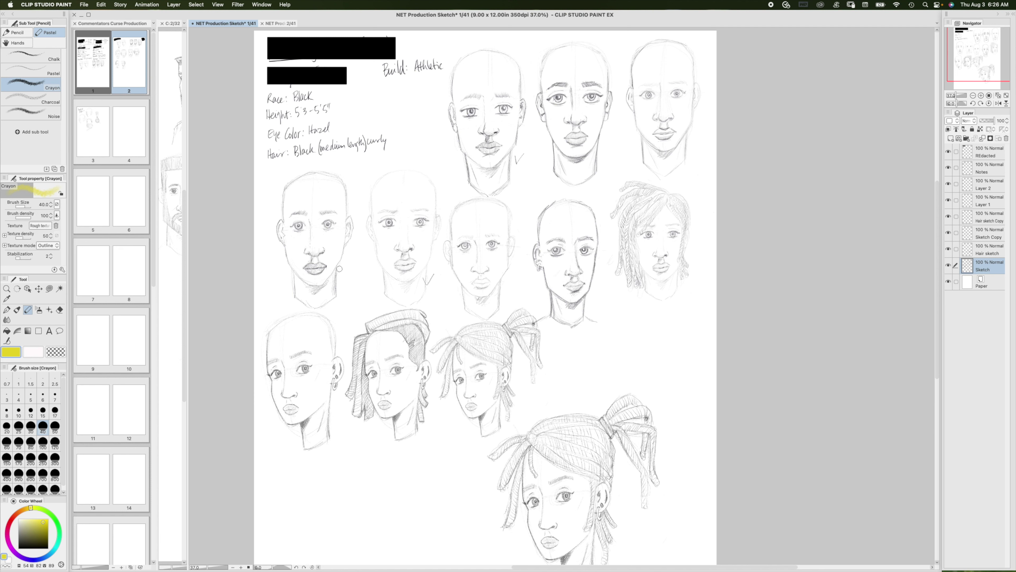
- Make yellow marks beside the second-row first head and the top-row middle head and on its face, and undo them
{"action": "left_click_drag", "start_coordinate": [343, 272], "coordinate": [341, 278]}
{"action": "mouse_move", "coordinate": [602, 165]}
{"action": "left_mouse_down"}
{"action": "mouse_move", "coordinate": [590, 177]}
{"action": "mouse_move", "coordinate": [613, 145]}
{"action": "mouse_move", "coordinate": [597, 153]}
{"action": "left_mouse_up"}
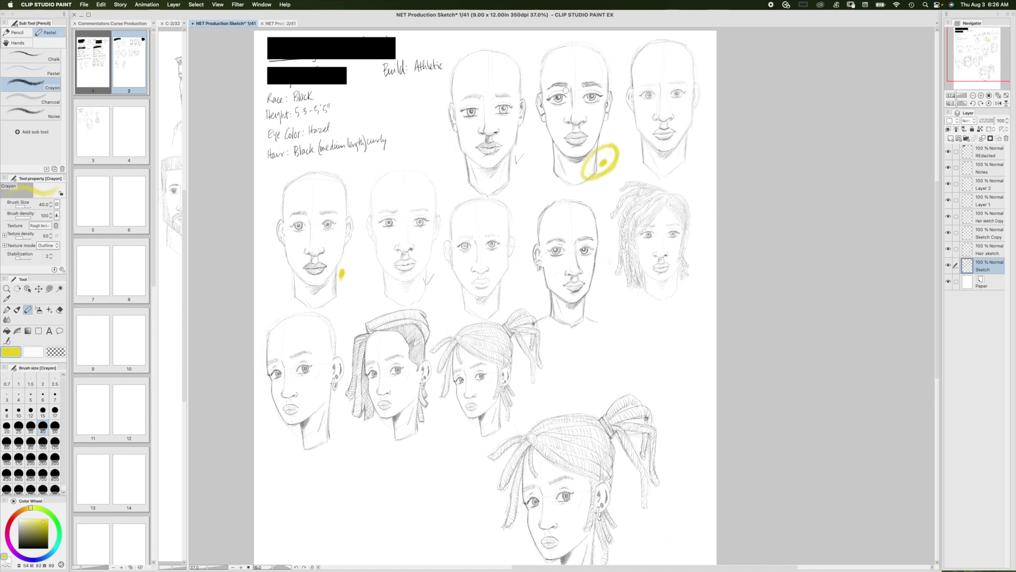
{"action": "mouse_move", "coordinate": [565, 91]}
{"action": "left_mouse_down"}
{"action": "mouse_move", "coordinate": [555, 111]}
{"action": "mouse_move", "coordinate": [571, 93]}
{"action": "mouse_move", "coordinate": [551, 89]}
{"action": "mouse_move", "coordinate": [546, 104]}
{"action": "mouse_move", "coordinate": [561, 108]}
{"action": "mouse_move", "coordinate": [573, 89]}
{"action": "left_mouse_up"}
{"action": "key", "text": "super+z"}
{"action": "key", "text": "super+z"}
{"action": "key", "text": "super+z"}
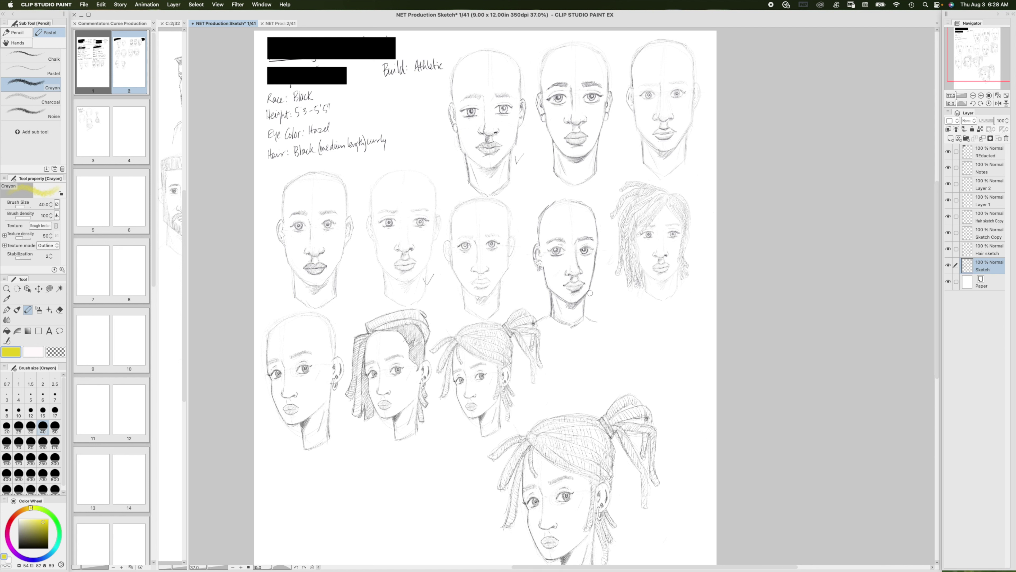
- Draw yellow center and eye guidelines over the second row's second and third heads, and circle the first head's nose and the second's mouth
{"action": "scroll", "coordinate": [591, 316], "scroll_direction": "down", "scroll_amount": 2}
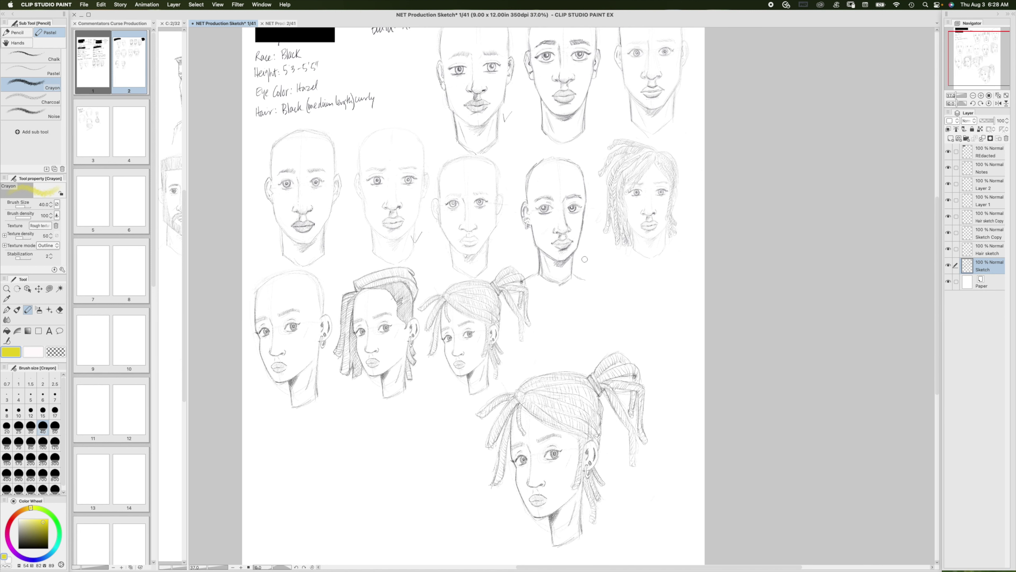
{"action": "left_click_drag", "start_coordinate": [493, 239], "coordinate": [499, 233]}
{"action": "left_click_drag", "start_coordinate": [468, 160], "coordinate": [465, 252]}
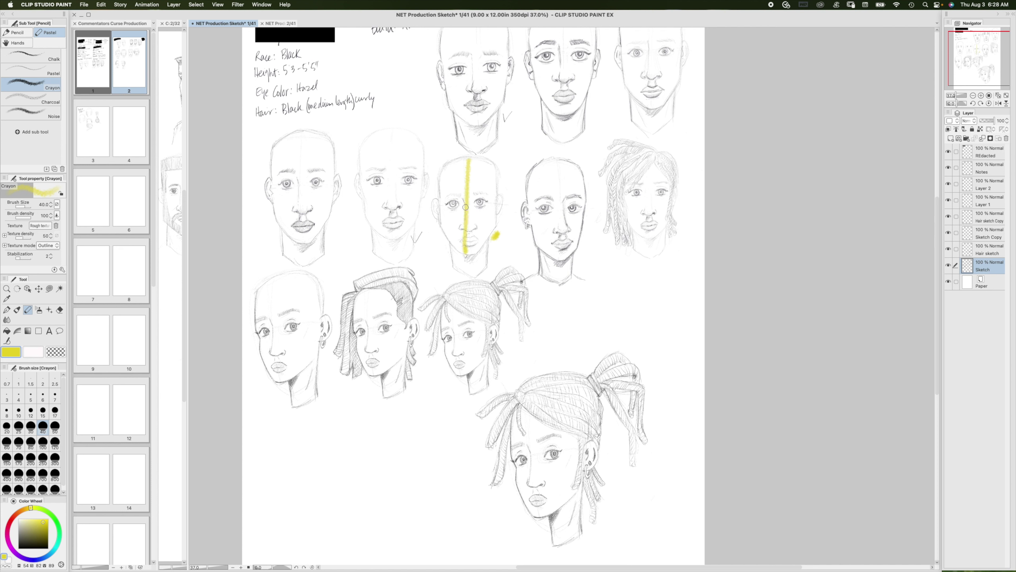
{"action": "left_click_drag", "start_coordinate": [448, 210], "coordinate": [497, 200]}
{"action": "left_click_drag", "start_coordinate": [397, 251], "coordinate": [391, 121]}
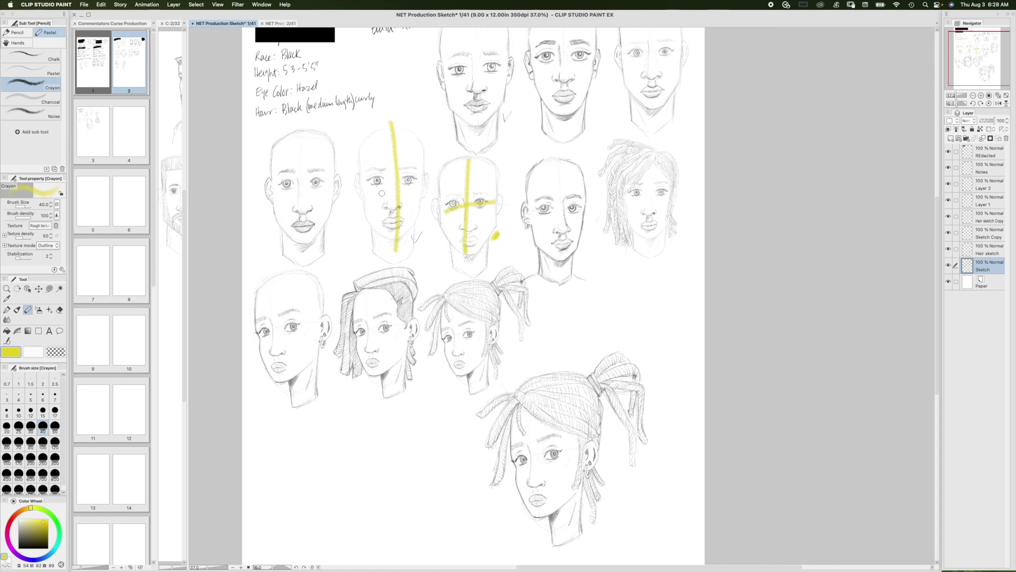
{"action": "left_click_drag", "start_coordinate": [367, 194], "coordinate": [403, 185]}
{"action": "mouse_move", "coordinate": [312, 197]}
{"action": "left_mouse_down"}
{"action": "mouse_move", "coordinate": [285, 201]}
{"action": "mouse_move", "coordinate": [290, 222]}
{"action": "mouse_move", "coordinate": [318, 214]}
{"action": "mouse_move", "coordinate": [312, 190]}
{"action": "mouse_move", "coordinate": [290, 194]}
{"action": "left_mouse_up"}
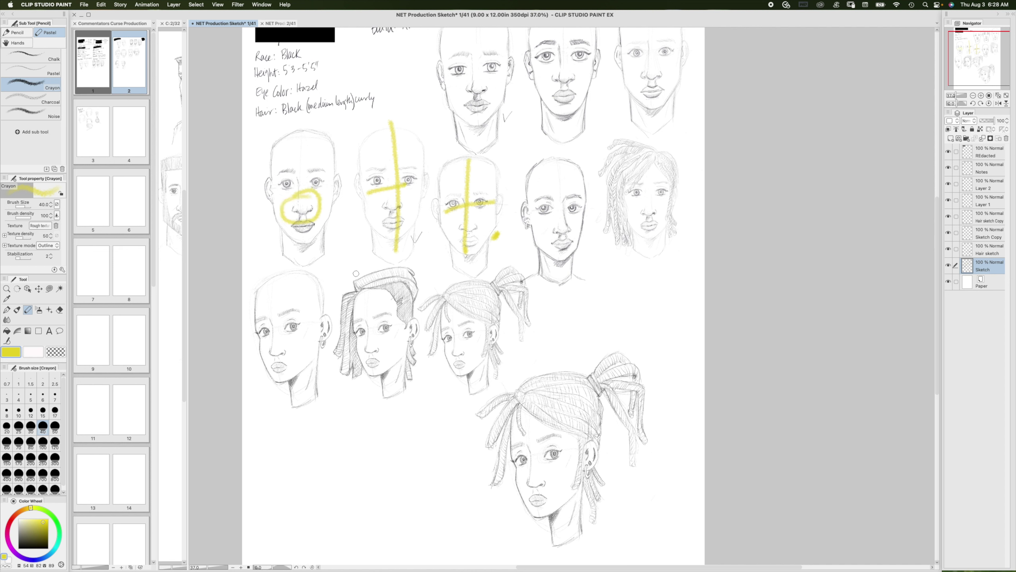
{"action": "mouse_move", "coordinate": [399, 215]}
{"action": "left_mouse_down"}
{"action": "mouse_move", "coordinate": [414, 229]}
{"action": "mouse_move", "coordinate": [401, 214]}
{"action": "left_mouse_up"}
- Undo all the yellow guidelines, circles and the dot on the second-row heads
{"action": "scroll", "coordinate": [486, 179], "scroll_direction": "up", "scroll_amount": 3}
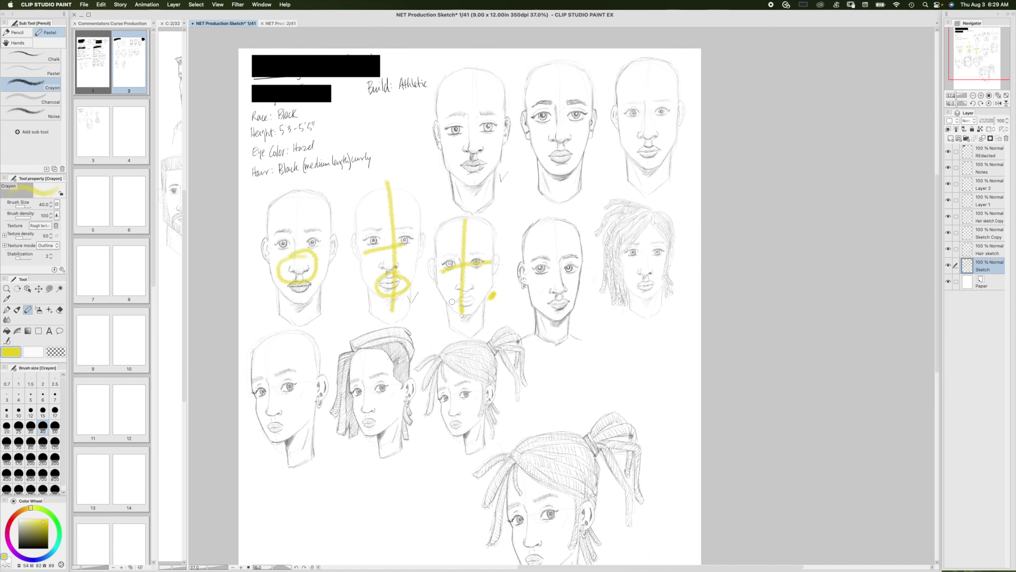
{"action": "key", "text": "super+z"}
{"action": "key", "text": "super+z"}
{"action": "key", "text": "super+z"}
{"action": "key", "text": "super+z"}
{"action": "key", "text": "super+z"}
{"action": "key", "text": "super+z"}
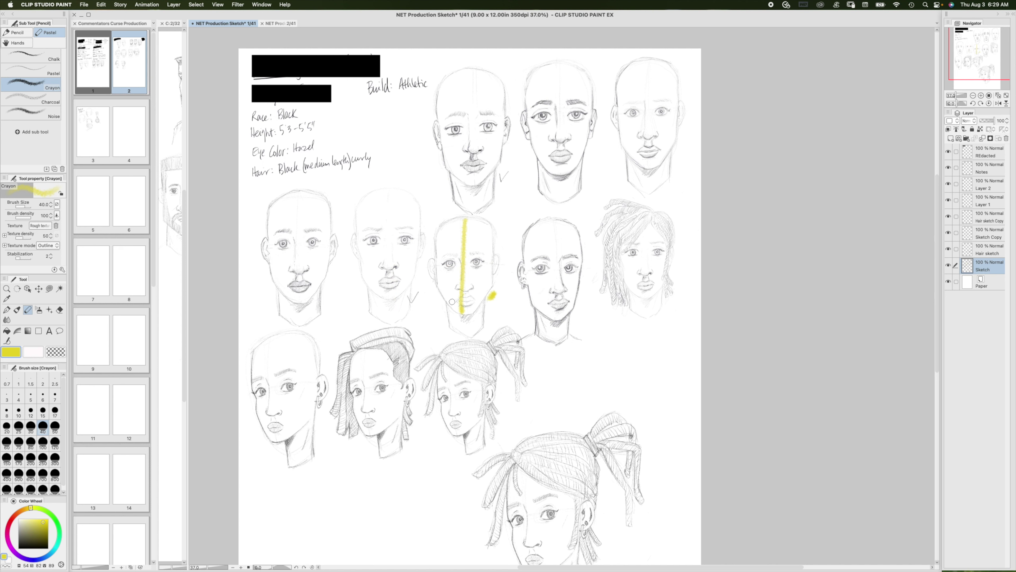
{"action": "key", "text": "super+z"}
- Circle the check mark beside the top row's first head in yellow, and try circling the whole head, its eye and nose
{"action": "left_click_drag", "start_coordinate": [510, 161], "coordinate": [513, 160]}
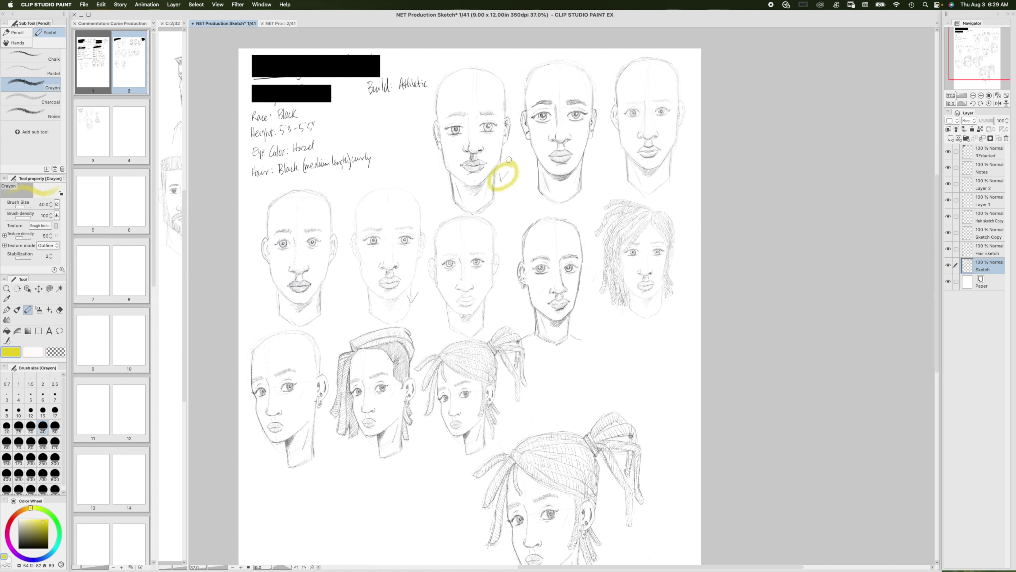
{"action": "mouse_move", "coordinate": [502, 62]}
{"action": "left_mouse_down"}
{"action": "mouse_move", "coordinate": [446, 65]}
{"action": "mouse_move", "coordinate": [419, 147]}
{"action": "mouse_move", "coordinate": [441, 218]}
{"action": "mouse_move", "coordinate": [499, 217]}
{"action": "mouse_move", "coordinate": [512, 171]}
{"action": "mouse_move", "coordinate": [486, 61]}
{"action": "left_mouse_up"}
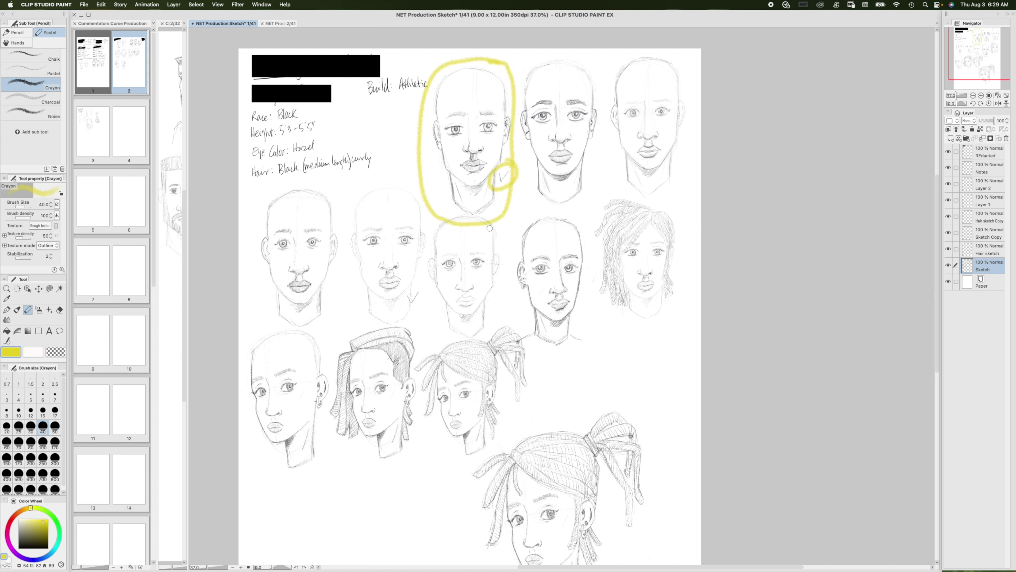
{"action": "mouse_move", "coordinate": [460, 123]}
{"action": "left_mouse_down"}
{"action": "mouse_move", "coordinate": [484, 136]}
{"action": "mouse_move", "coordinate": [480, 155]}
{"action": "mouse_move", "coordinate": [461, 139]}
{"action": "left_mouse_up"}
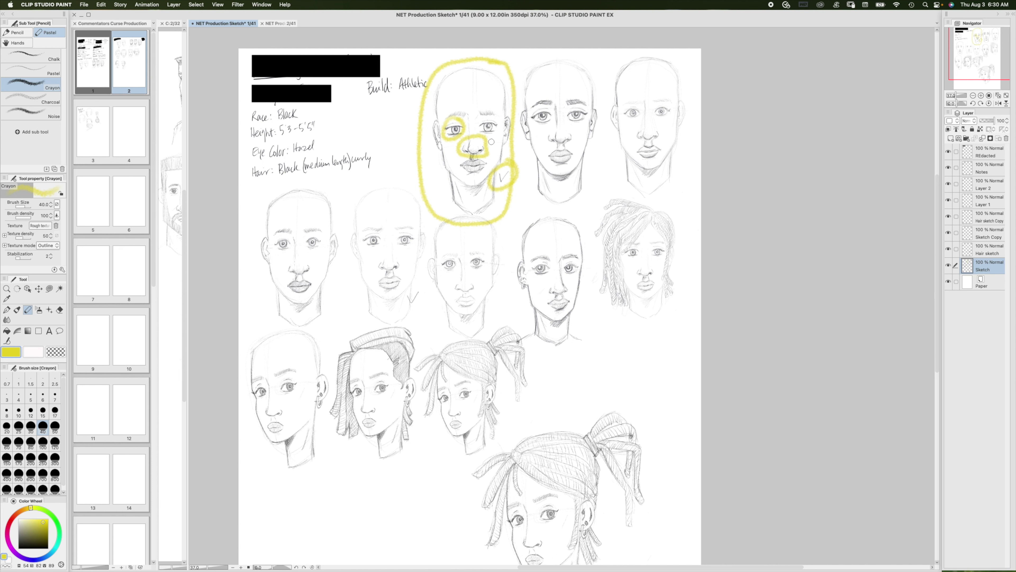
{"action": "key", "text": "super+z"}
{"action": "key", "text": "super+z"}
{"action": "key", "text": "super+z"}
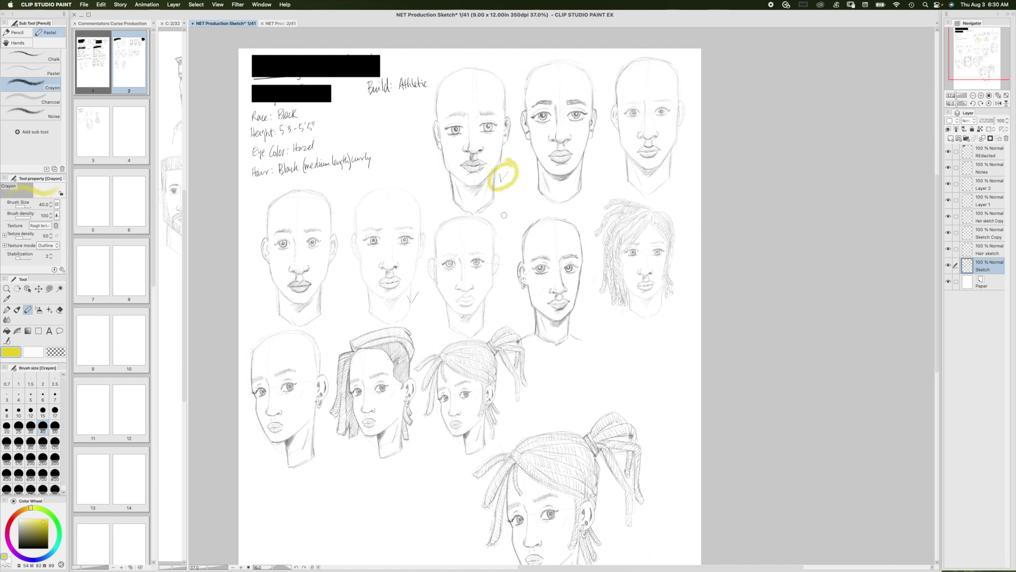
- Circle the head with long locks at the end of the second row in yellow
{"action": "scroll", "coordinate": [489, 176], "scroll_direction": "down", "scroll_amount": 1}
{"action": "scroll", "coordinate": [489, 175], "scroll_direction": "down", "scroll_amount": 3}
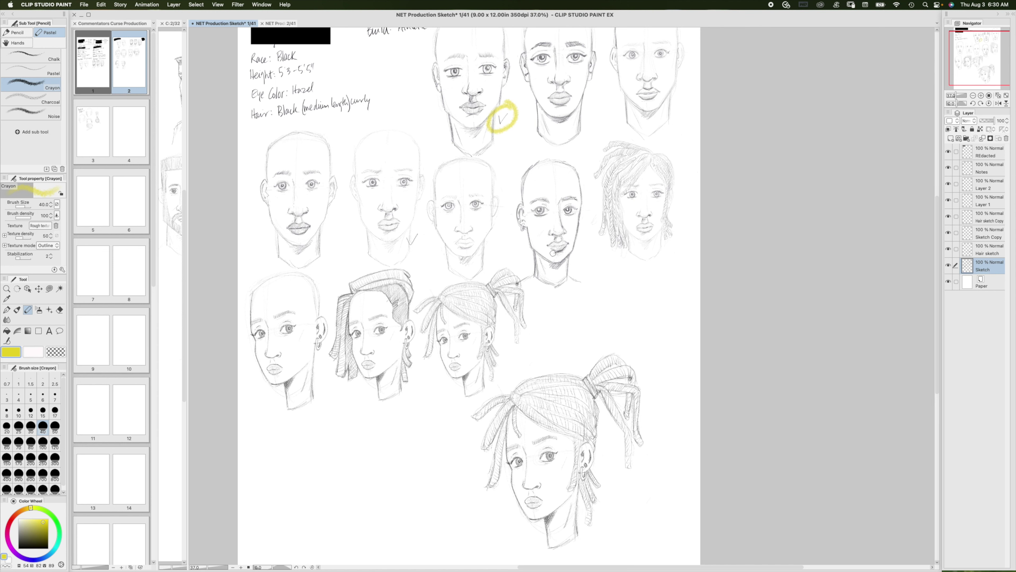
{"action": "scroll", "coordinate": [645, 225], "scroll_direction": "up", "scroll_amount": 2}
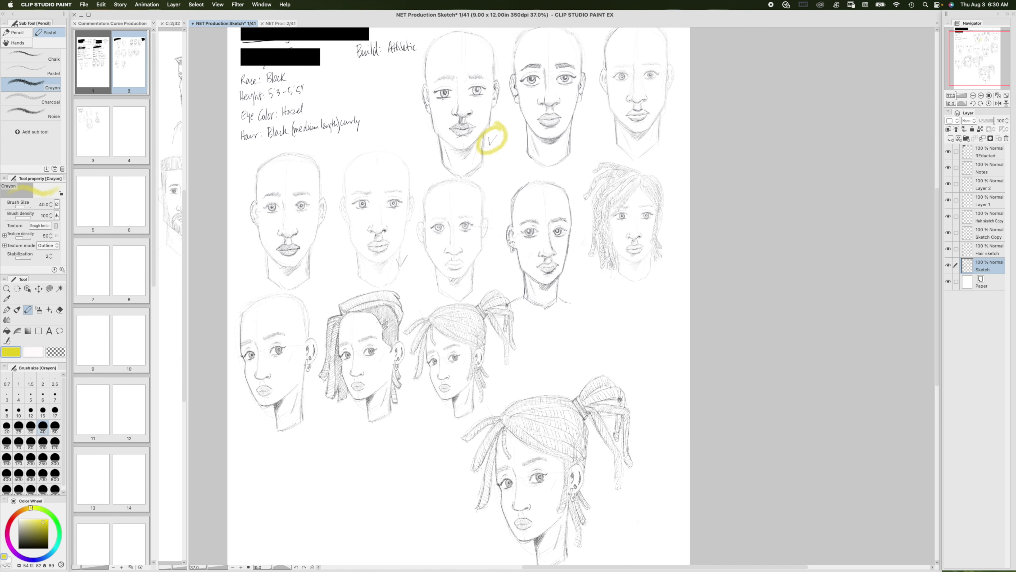
{"action": "mouse_move", "coordinate": [665, 175]}
{"action": "left_mouse_down"}
{"action": "mouse_move", "coordinate": [589, 158]}
{"action": "mouse_move", "coordinate": [575, 230]}
{"action": "mouse_move", "coordinate": [589, 293]}
{"action": "mouse_move", "coordinate": [645, 302]}
{"action": "mouse_move", "coordinate": [669, 244]}
{"action": "mouse_move", "coordinate": [664, 172]}
{"action": "left_mouse_up"}
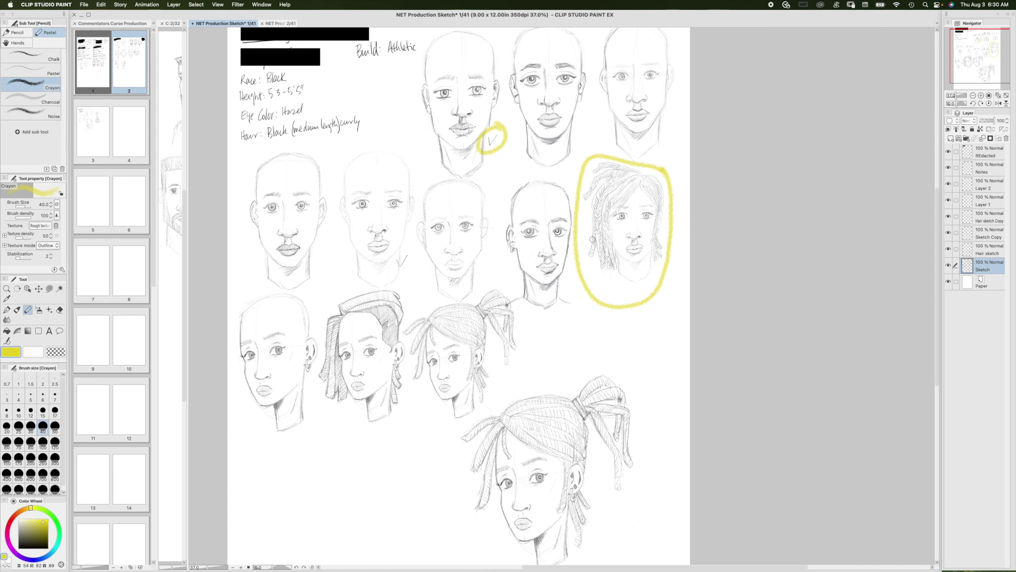
- Trace the front locks, ponytail and neck locks of the small ponytailed head with yellow strokes
{"action": "left_click_drag", "start_coordinate": [574, 269], "coordinate": [594, 205]}
{"action": "scroll", "coordinate": [635, 236], "scroll_direction": "up", "scroll_amount": 3}
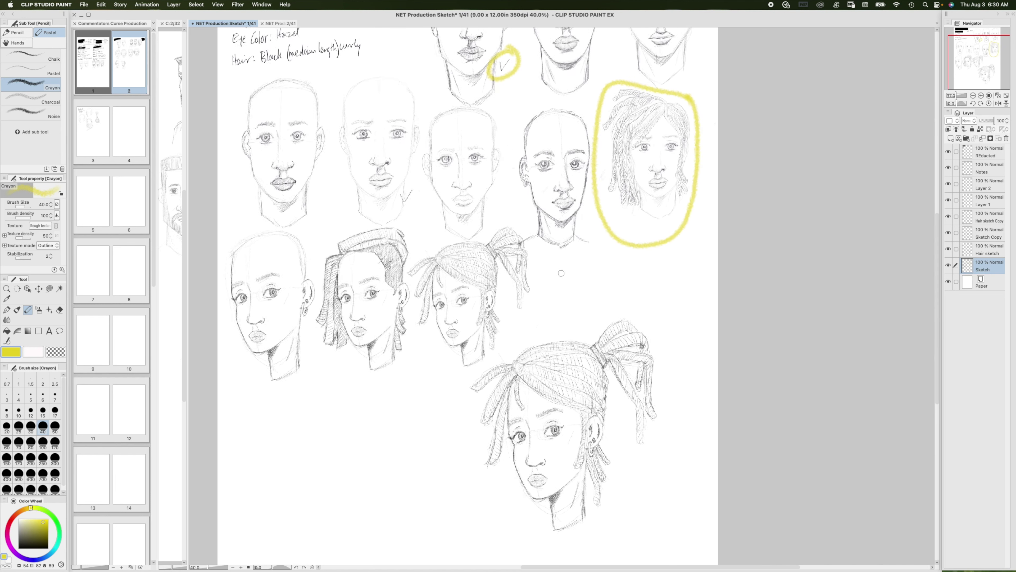
{"action": "left_click_drag", "start_coordinate": [635, 237], "coordinate": [690, 233]}
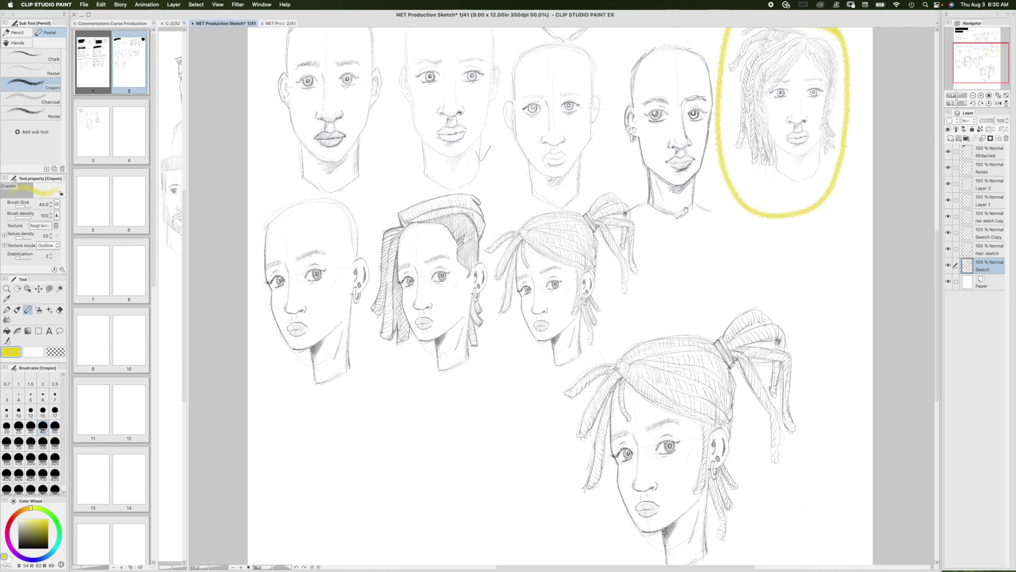
{"action": "left_click_drag", "start_coordinate": [528, 164], "coordinate": [533, 306]}
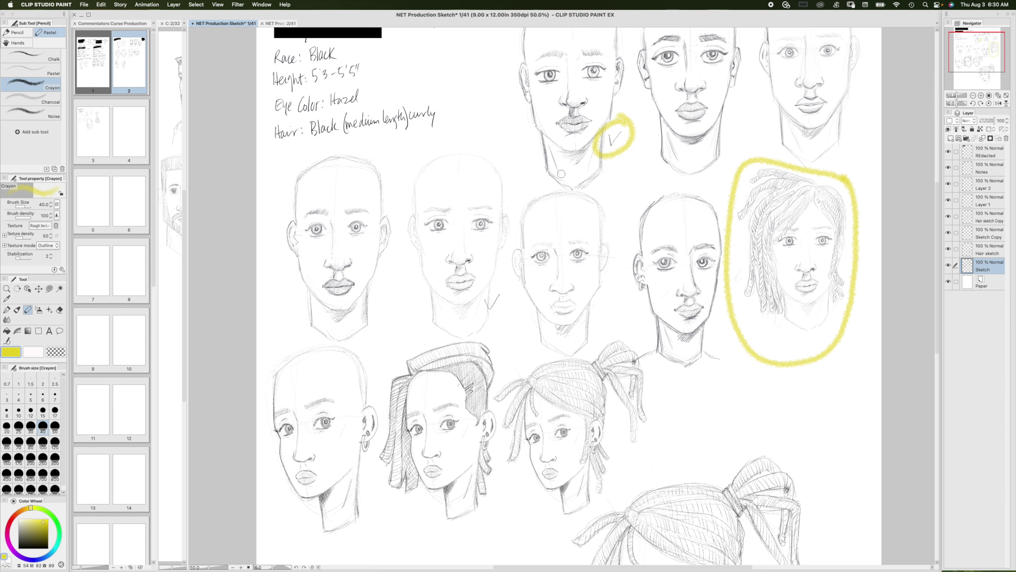
{"action": "left_click_drag", "start_coordinate": [494, 254], "coordinate": [496, 222]}
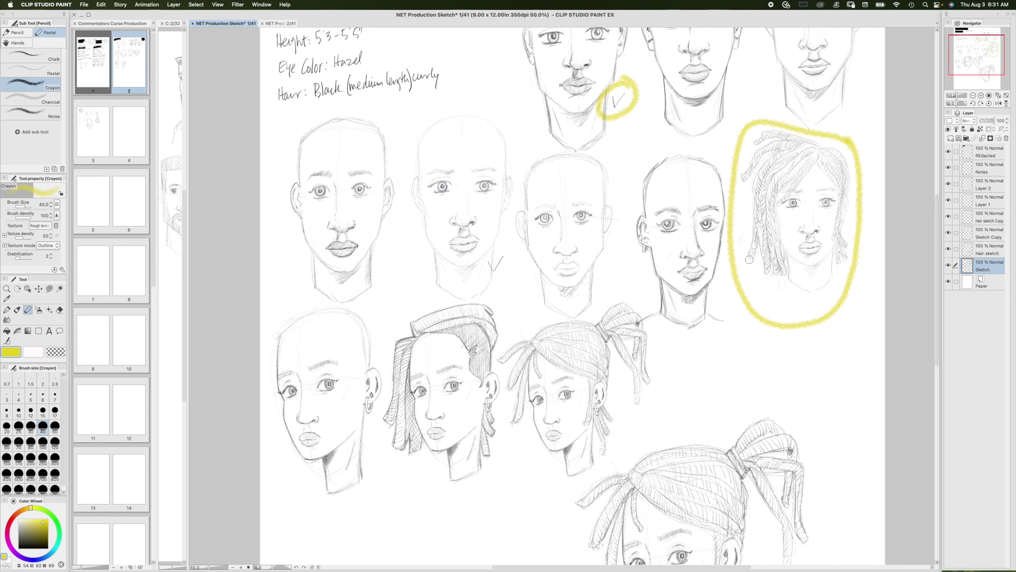
{"action": "left_click_drag", "start_coordinate": [546, 245], "coordinate": [486, 204]}
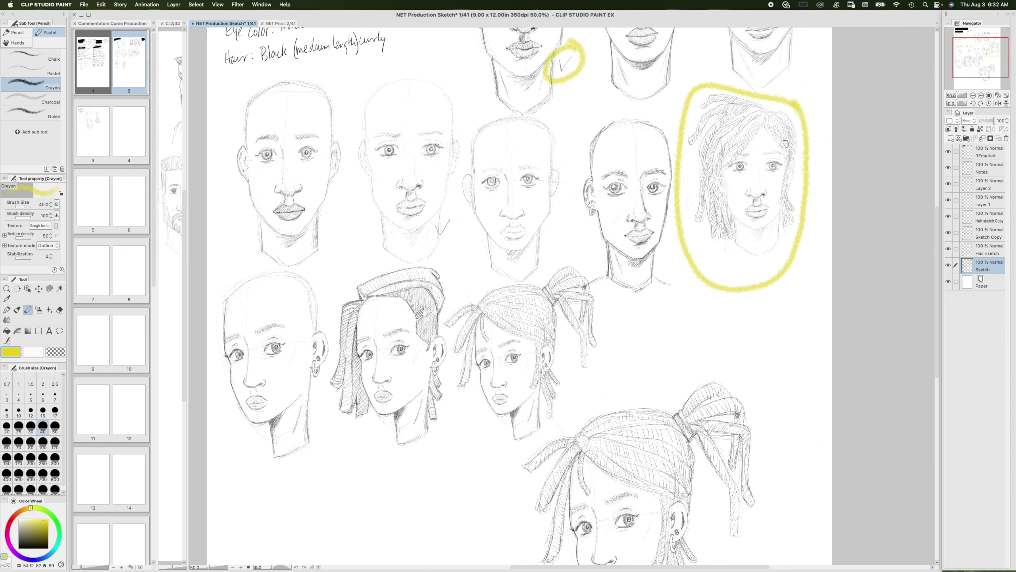
{"action": "scroll", "coordinate": [785, 144], "scroll_direction": "down", "scroll_amount": 4}
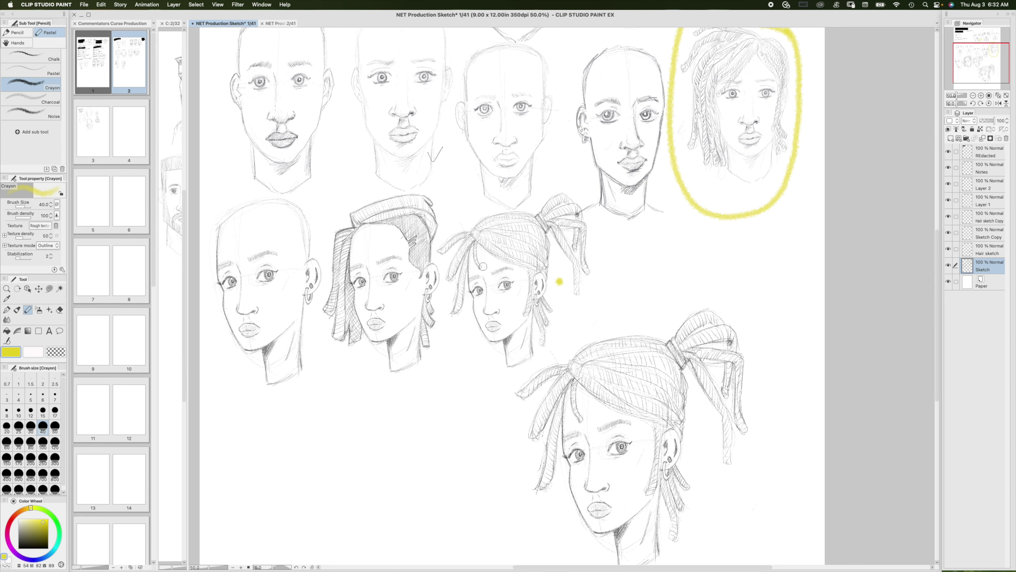
{"action": "mouse_move", "coordinate": [442, 250]}
{"action": "left_mouse_down"}
{"action": "mouse_move", "coordinate": [460, 293]}
{"action": "mouse_move", "coordinate": [455, 320]}
{"action": "left_mouse_up"}
{"action": "mouse_move", "coordinate": [538, 214]}
{"action": "left_mouse_down"}
{"action": "mouse_move", "coordinate": [576, 234]}
{"action": "mouse_move", "coordinate": [582, 258]}
{"action": "mouse_move", "coordinate": [547, 328]}
{"action": "left_mouse_up"}
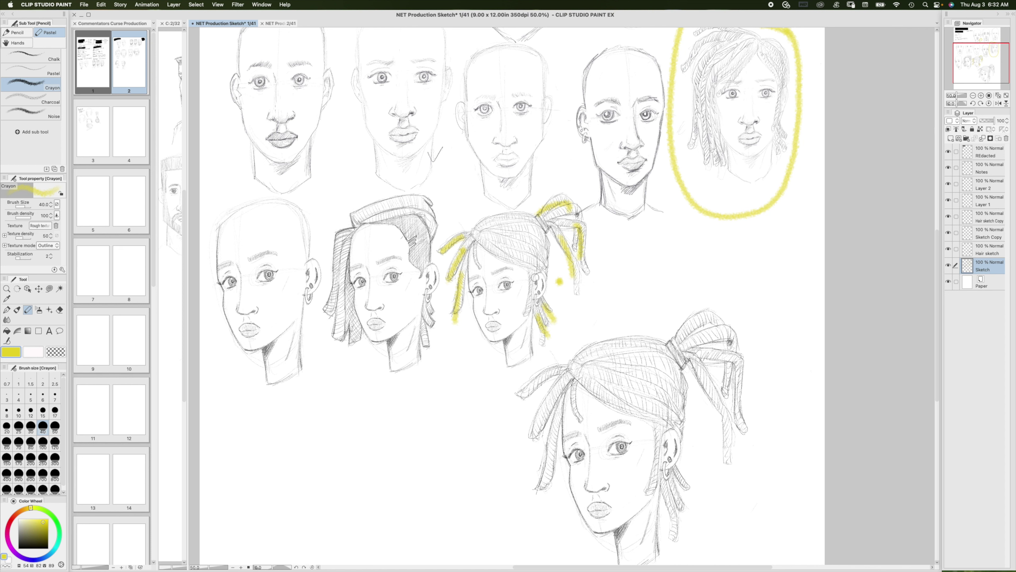
- Undo the yellow strokes on the small ponytailed head and the circle around the second-row head with long locks
{"action": "key", "text": "super+z"}
{"action": "key", "text": "super+z"}
{"action": "key", "text": "super+z"}
{"action": "key", "text": "super+z"}
{"action": "key", "text": "super+z"}
{"action": "key", "text": "super+z"}
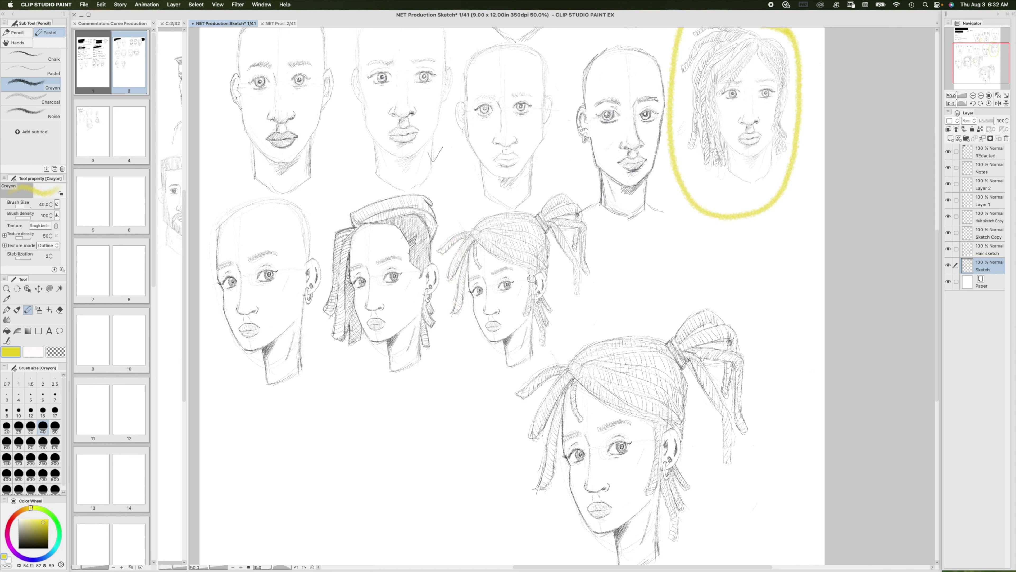
{"action": "key", "text": "super+z"}
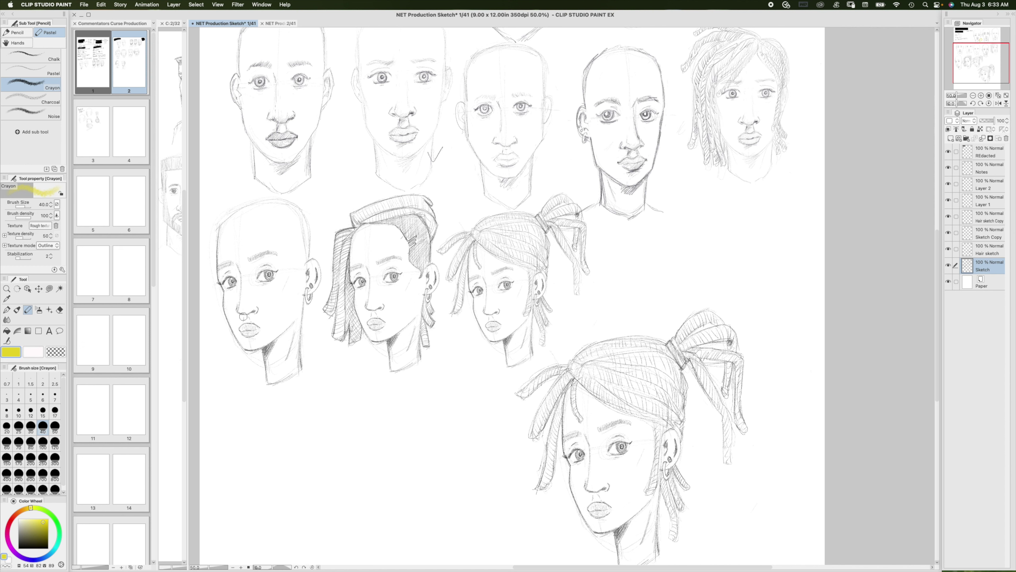
- Circle the nose, the mouth and the whole of the bald three-quarter head in the third row in yellow
{"action": "mouse_move", "coordinate": [257, 298]}
{"action": "left_mouse_down"}
{"action": "mouse_move", "coordinate": [231, 305]}
{"action": "mouse_move", "coordinate": [247, 317]}
{"action": "mouse_move", "coordinate": [261, 300]}
{"action": "mouse_move", "coordinate": [243, 295]}
{"action": "mouse_move", "coordinate": [251, 322]}
{"action": "mouse_move", "coordinate": [234, 335]}
{"action": "mouse_move", "coordinate": [260, 323]}
{"action": "left_mouse_up"}
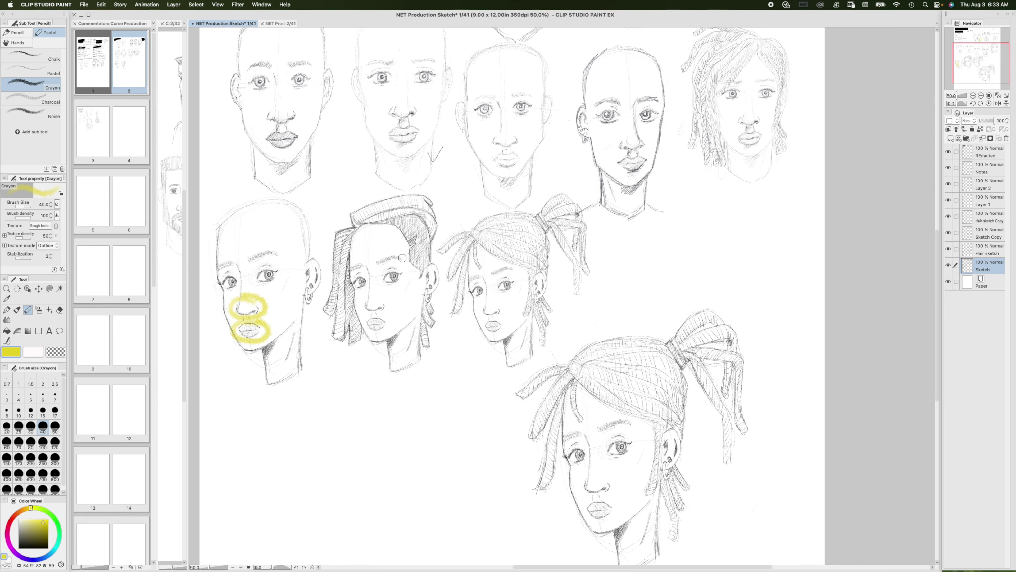
{"action": "scroll", "coordinate": [402, 258], "scroll_direction": "up", "scroll_amount": 5}
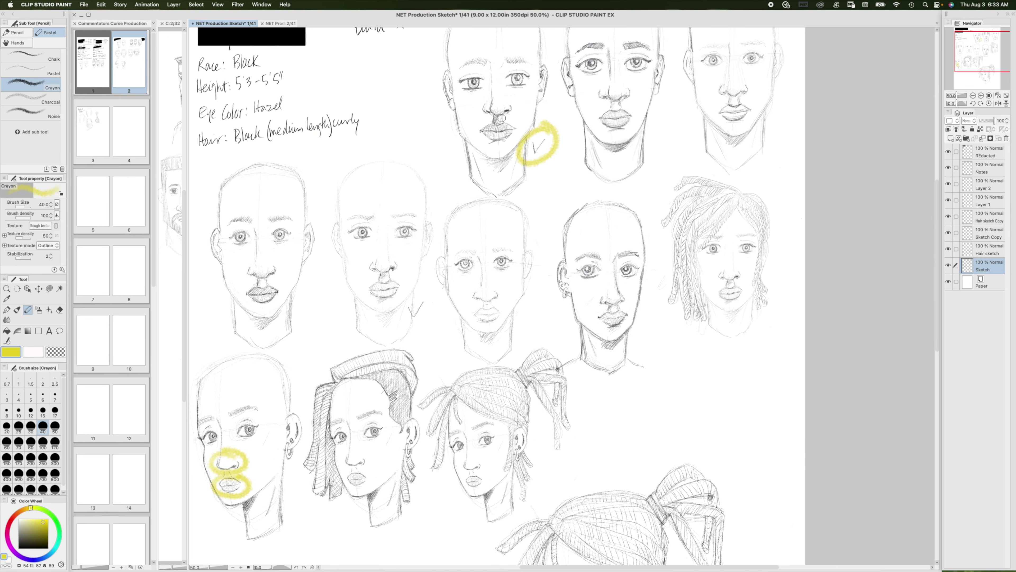
{"action": "left_click_drag", "start_coordinate": [435, 326], "coordinate": [460, 165]}
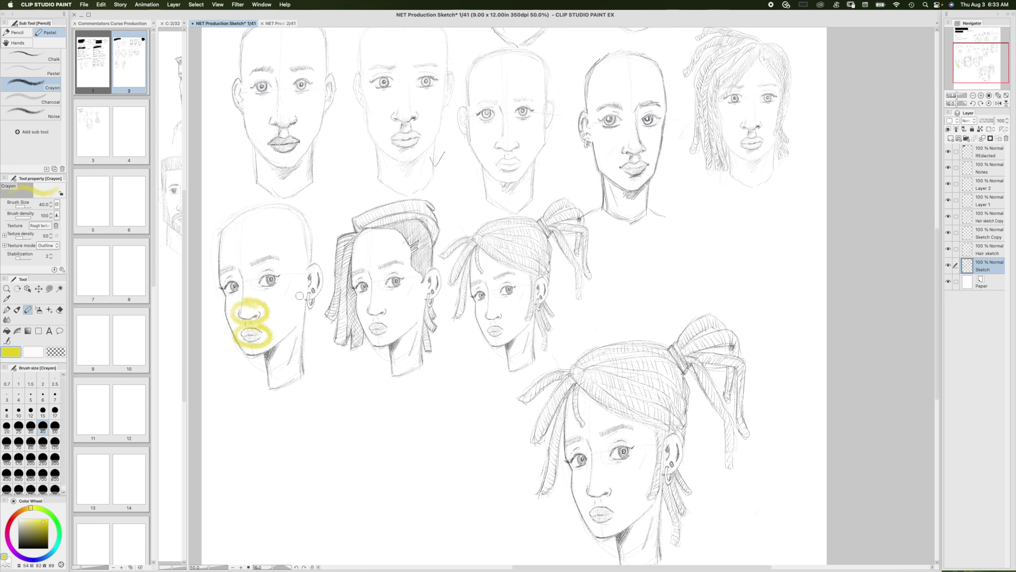
{"action": "mouse_move", "coordinate": [305, 199]}
{"action": "left_mouse_down"}
{"action": "mouse_move", "coordinate": [273, 192]}
{"action": "mouse_move", "coordinate": [218, 220]}
{"action": "mouse_move", "coordinate": [212, 297]}
{"action": "mouse_move", "coordinate": [237, 388]}
{"action": "mouse_move", "coordinate": [295, 401]}
{"action": "mouse_move", "coordinate": [317, 332]}
{"action": "mouse_move", "coordinate": [323, 240]}
{"action": "mouse_move", "coordinate": [294, 193]}
{"action": "left_mouse_up"}
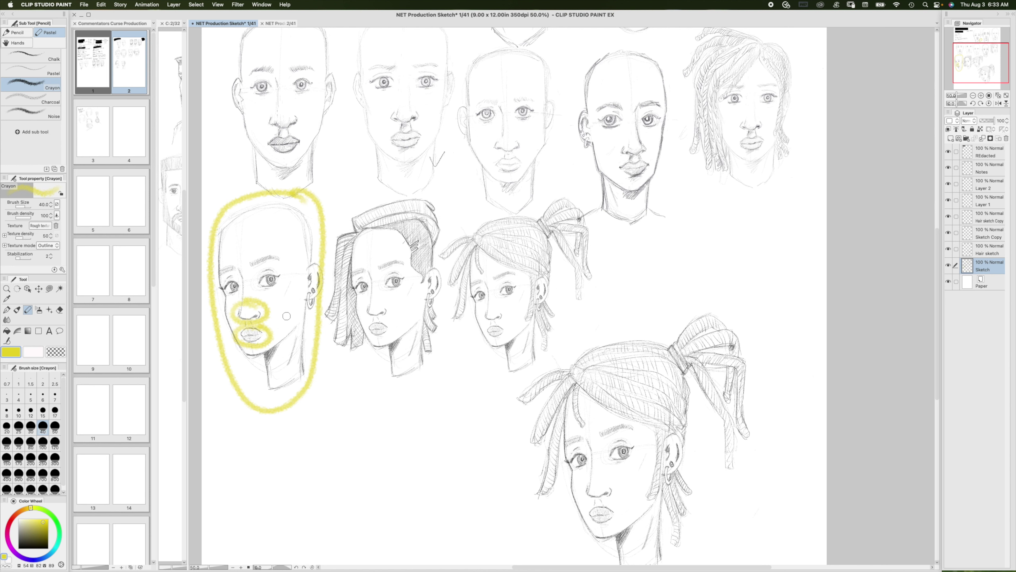
- Undo the yellow circles on the bald three-quarter head
{"action": "key", "text": "super+z"}
{"action": "key", "text": "super+z"}
{"action": "key", "text": "super+z"}
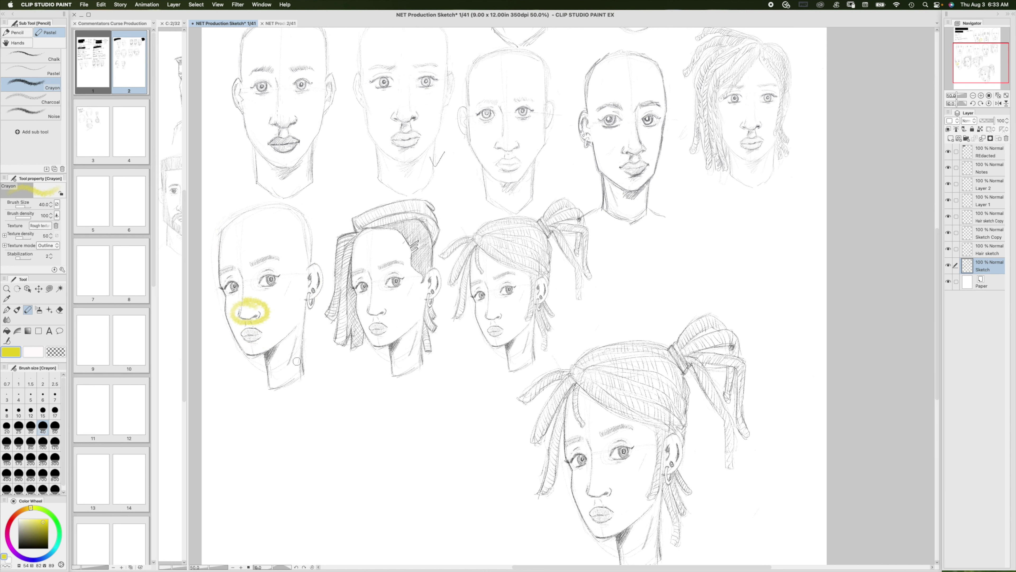
- Look over the third row of heads and the large ponytailed head below it
{"action": "left_click_drag", "start_coordinate": [393, 239], "coordinate": [344, 228]}
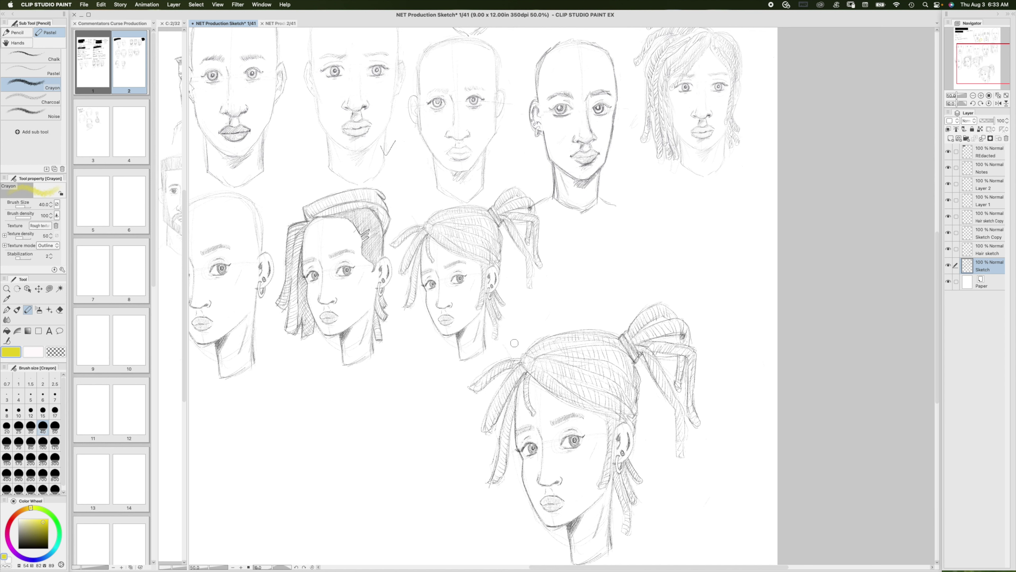
{"action": "left_click_drag", "start_coordinate": [515, 318], "coordinate": [523, 155]}
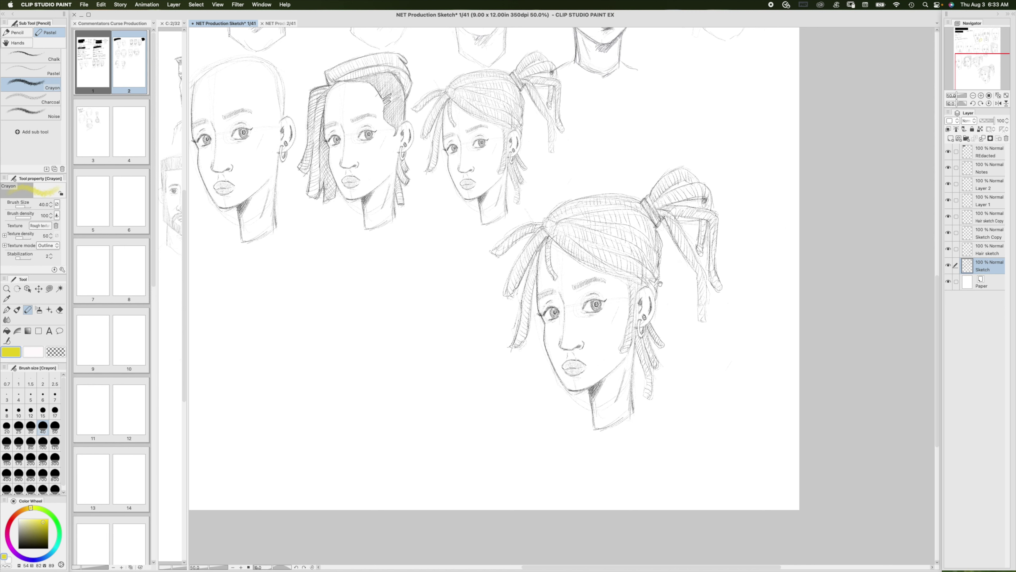
{"action": "scroll", "coordinate": [660, 283], "scroll_direction": "up", "scroll_amount": 3}
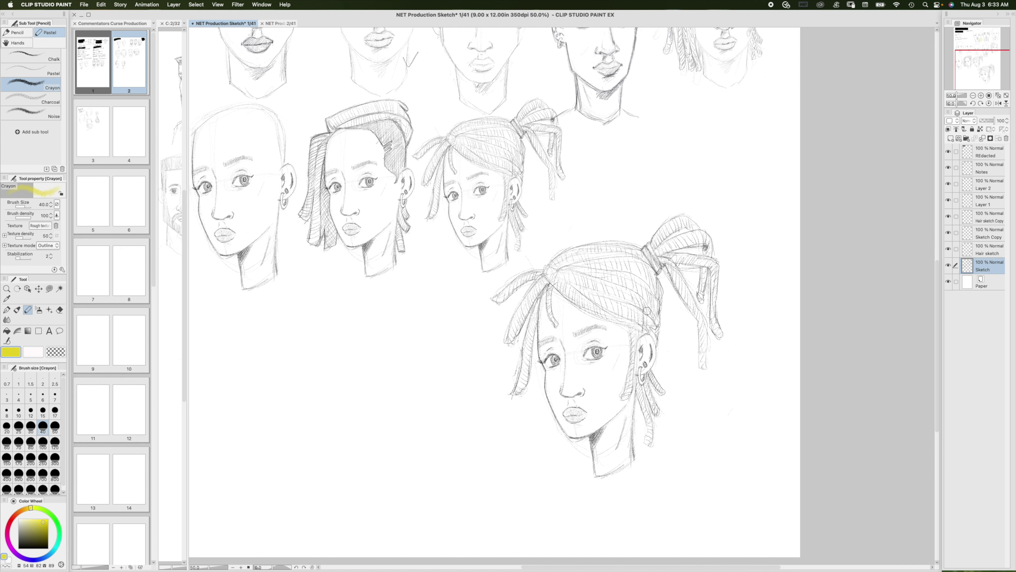
- Open page 2 of NET Production Sketch and examine its hairstyle sketches from the top notes down to the two bobbed heads
{"action": "left_click", "coordinate": [287, 24]}
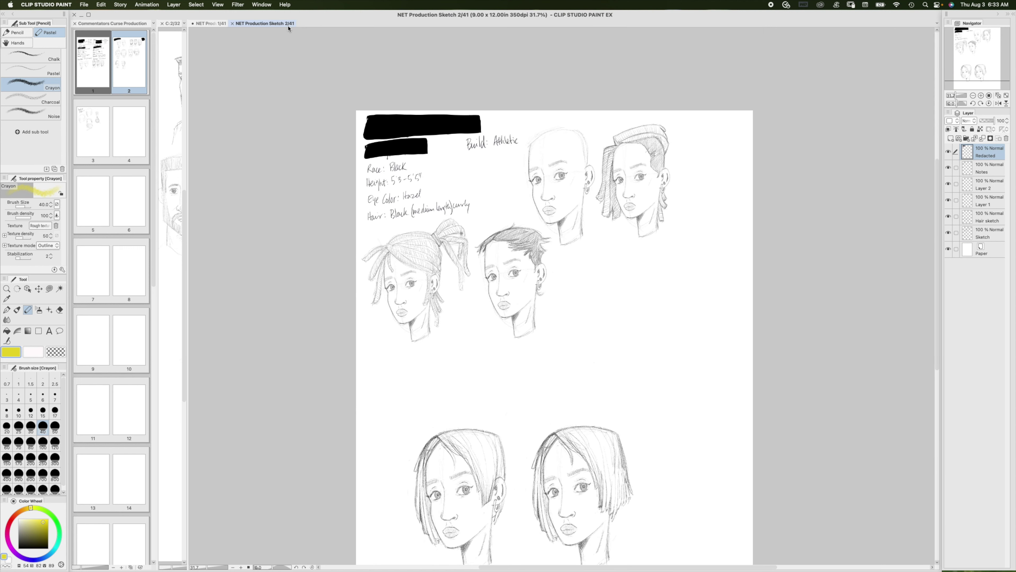
{"action": "scroll", "coordinate": [480, 298], "scroll_direction": "up", "scroll_amount": 1}
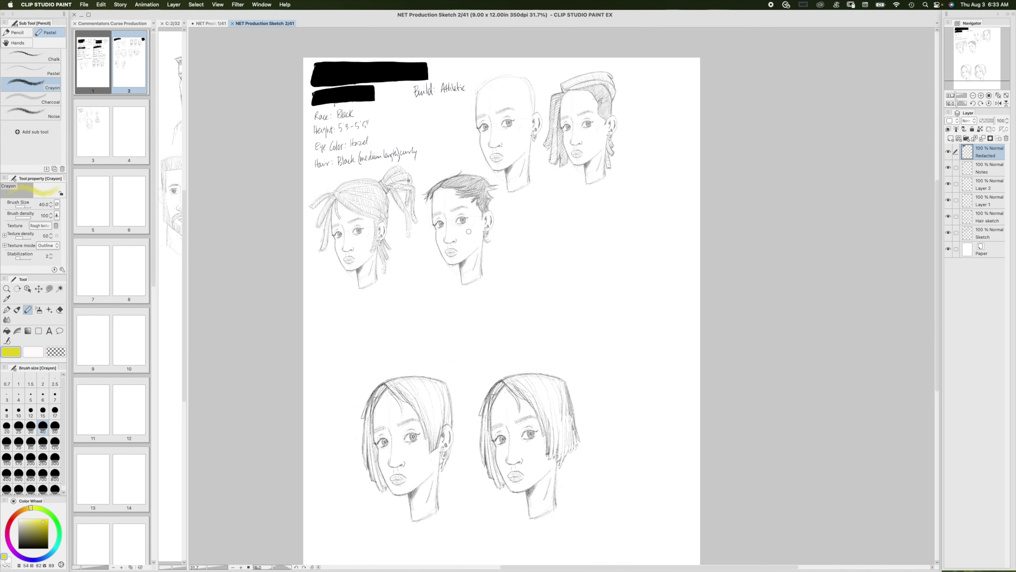
{"action": "scroll", "coordinate": [508, 245], "scroll_direction": "up", "scroll_amount": 1}
{"action": "scroll", "coordinate": [508, 245], "scroll_direction": "up", "scroll_amount": 1}
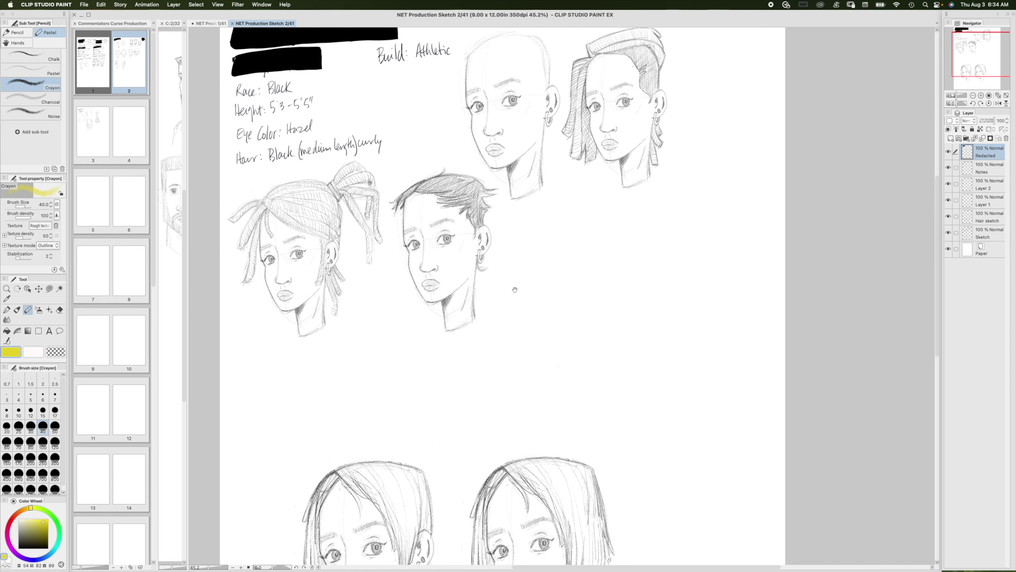
{"action": "scroll", "coordinate": [513, 288], "scroll_direction": "up", "scroll_amount": 1}
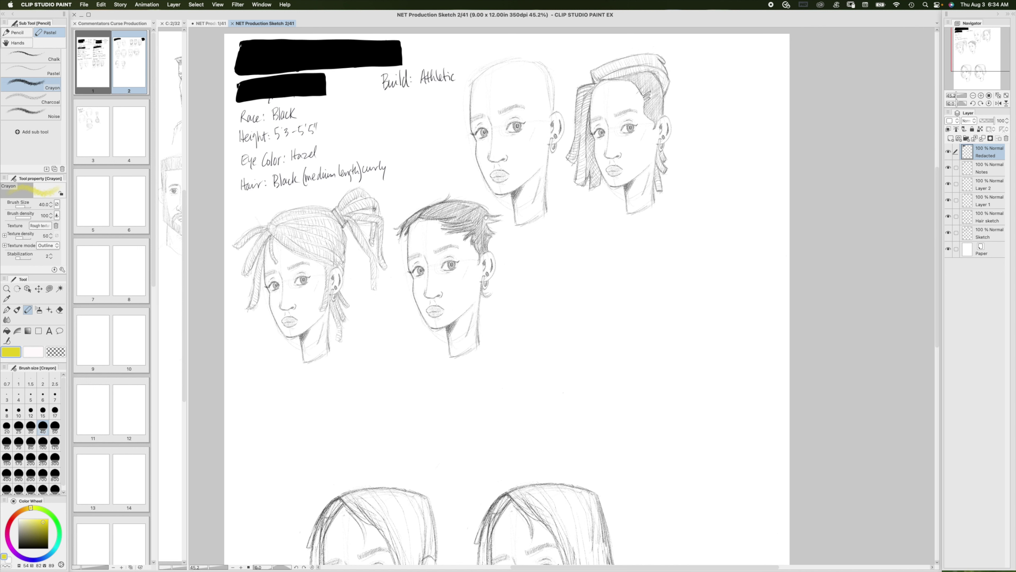
{"action": "scroll", "coordinate": [481, 289], "scroll_direction": "down", "scroll_amount": 3}
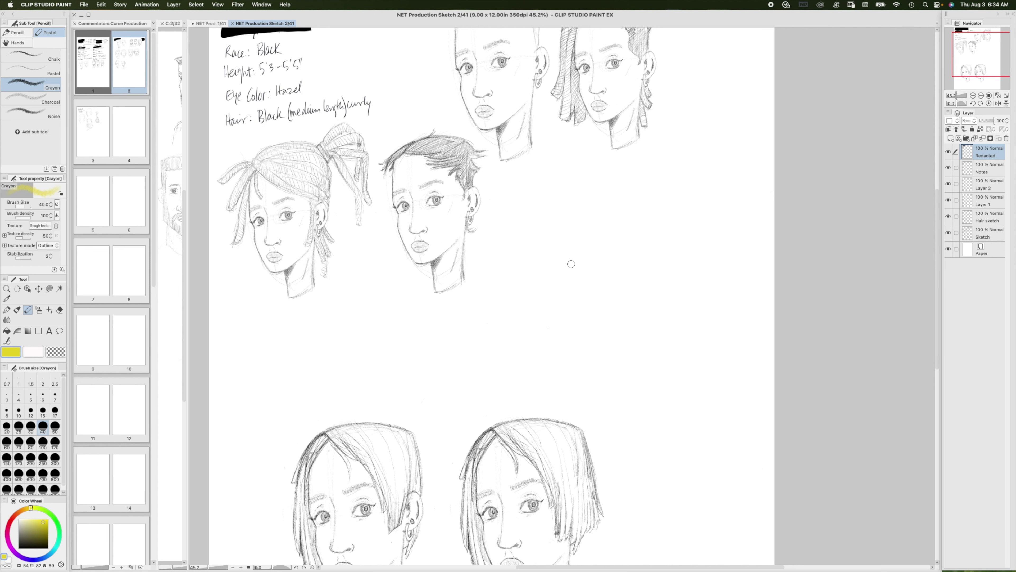
{"action": "scroll", "coordinate": [580, 240], "scroll_direction": "down", "scroll_amount": 5}
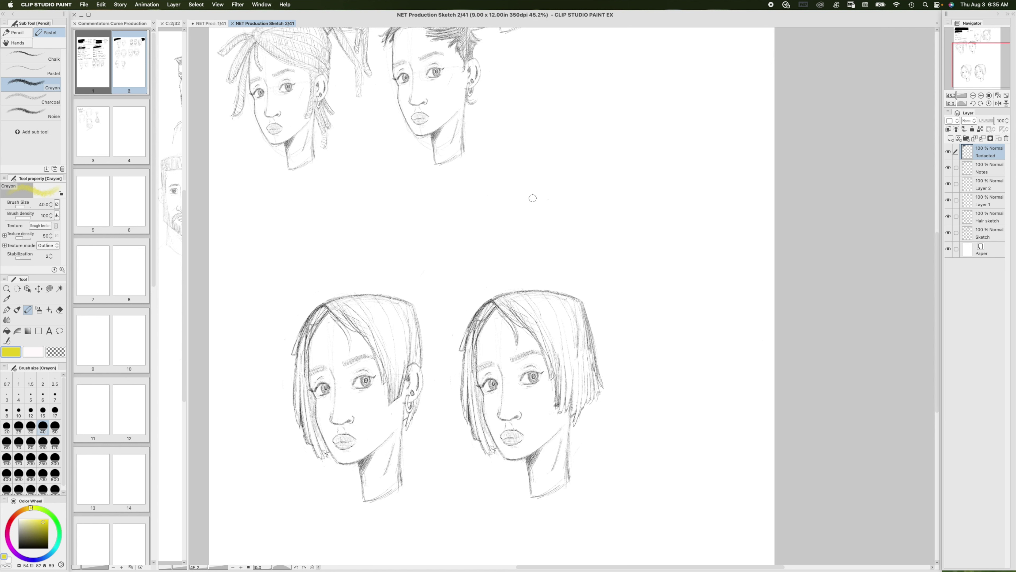
{"action": "scroll", "coordinate": [536, 200], "scroll_direction": "down", "scroll_amount": 5}
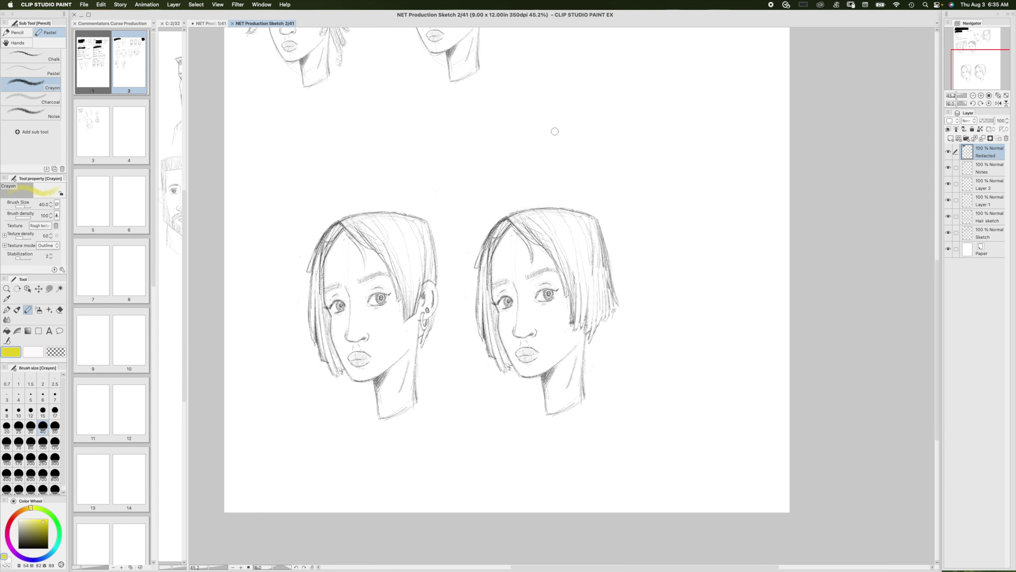
{"action": "scroll", "coordinate": [452, 369], "scroll_direction": "down", "scroll_amount": 3}
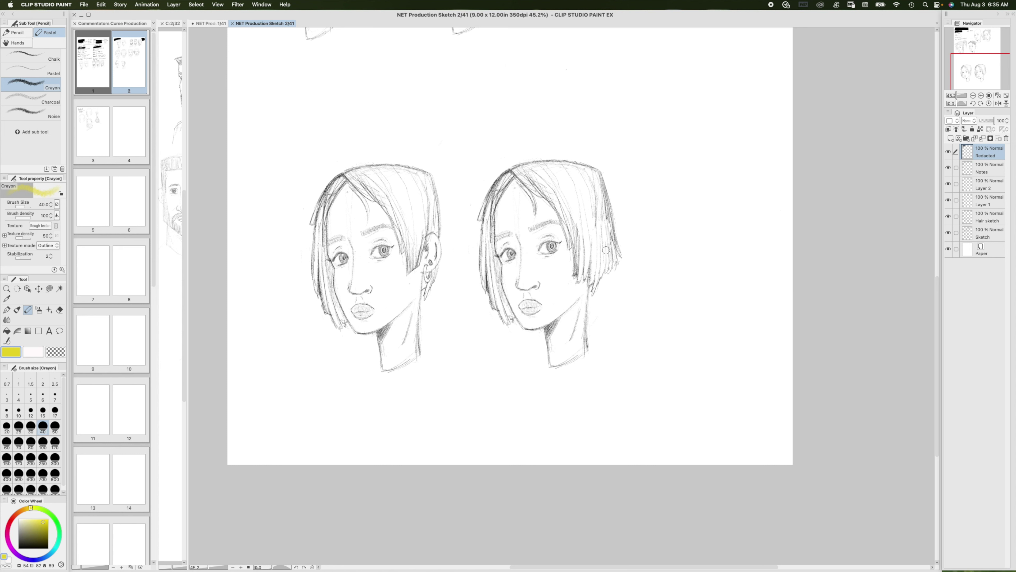
- Mark the hair length with yellow strokes below the first bobbed head's ear and on and beside the second bob's back hair
{"action": "left_click_drag", "start_coordinate": [429, 308], "coordinate": [428, 316]}
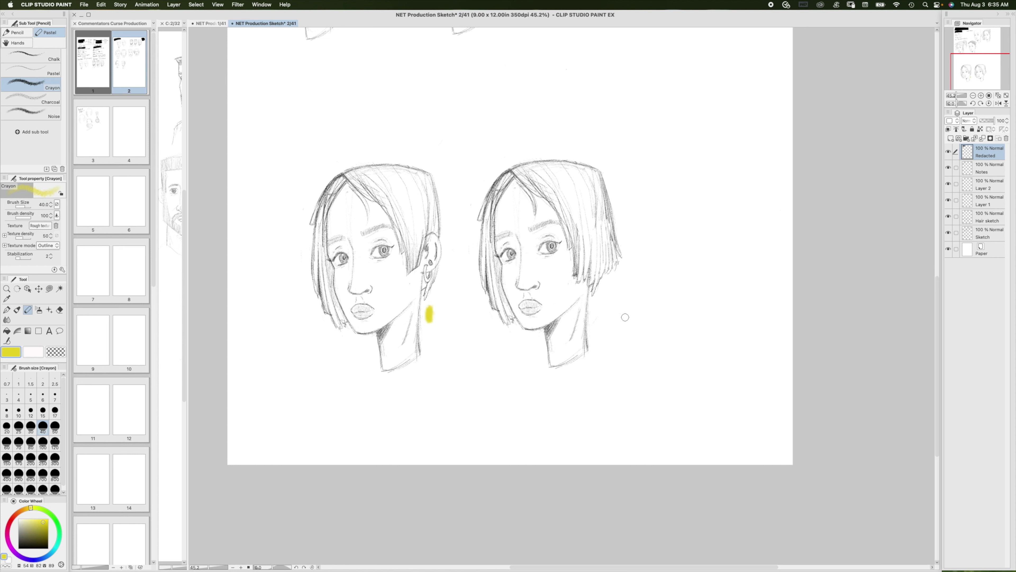
{"action": "left_click_drag", "start_coordinate": [606, 309], "coordinate": [605, 331]}
{"action": "left_click_drag", "start_coordinate": [613, 300], "coordinate": [615, 332]}
{"action": "left_click_drag", "start_coordinate": [599, 217], "coordinate": [597, 267]}
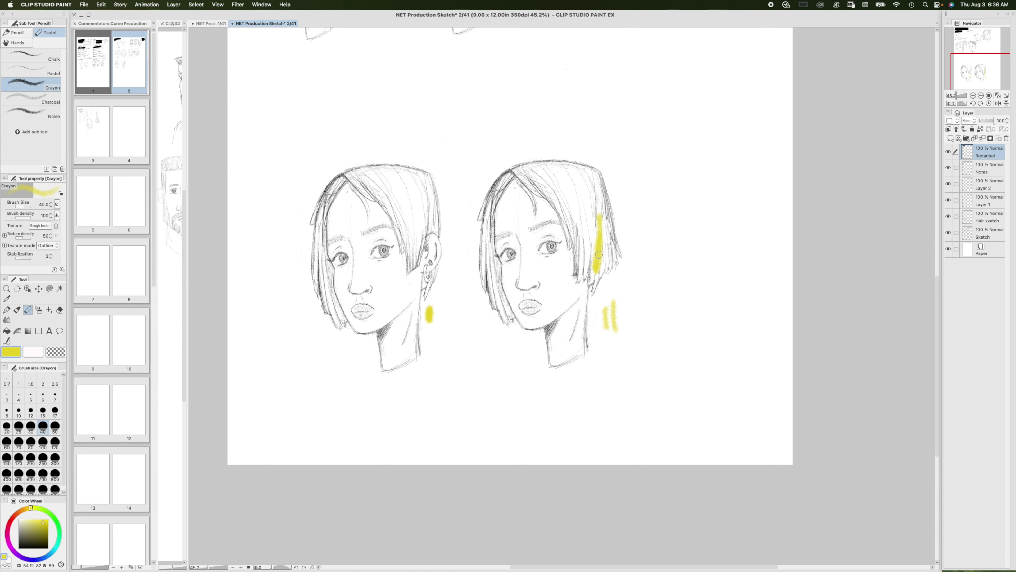
- Undo the yellow strokes around the two bobbed heads
{"action": "key", "text": "super+z"}
{"action": "key", "text": "super+z"}
{"action": "key", "text": "super+z"}
{"action": "key", "text": "super+z"}
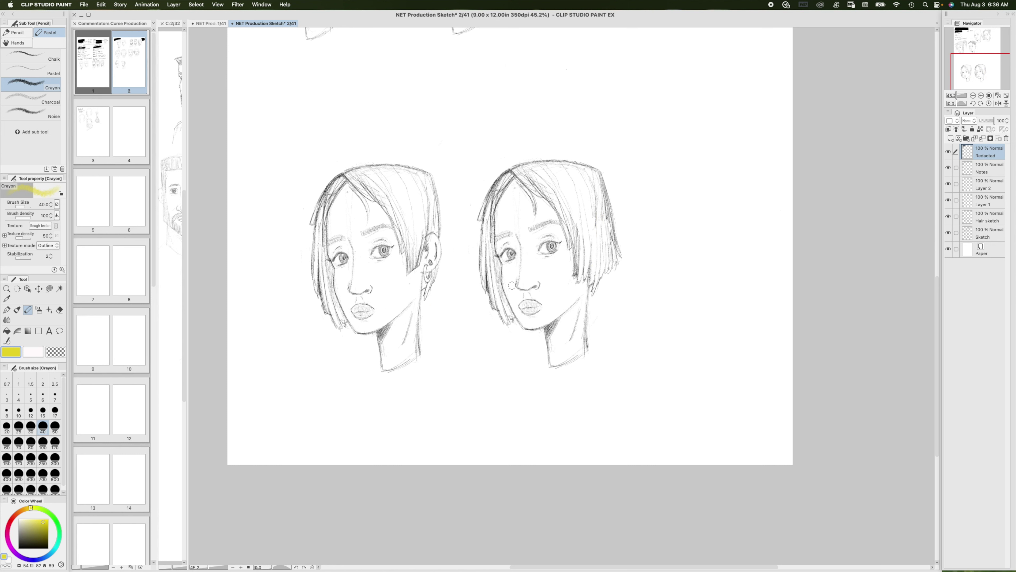
- Review the whole of page 2 with its notes and all six heads in view
{"action": "scroll", "coordinate": [546, 275], "scroll_direction": "down", "scroll_amount": 3}
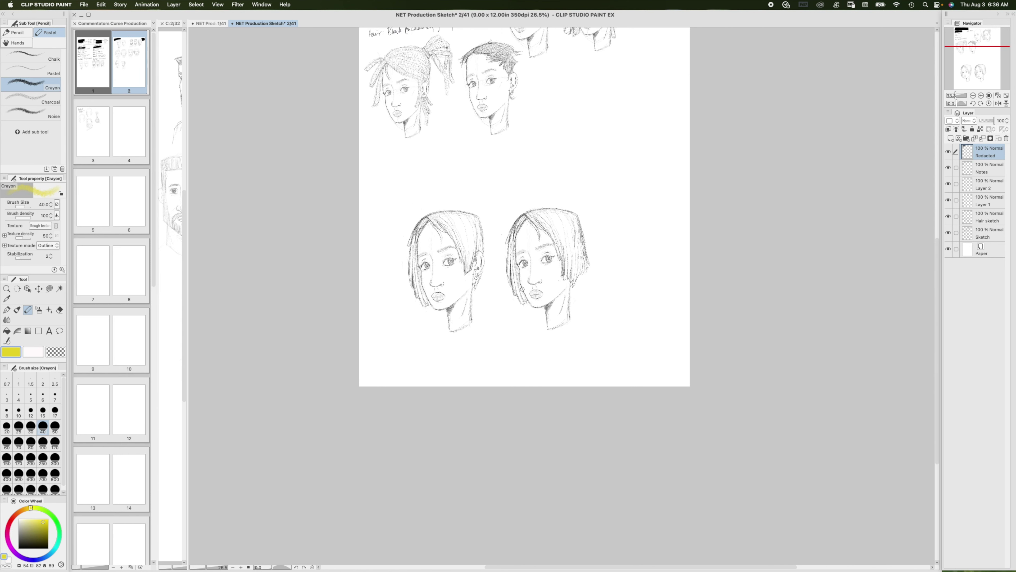
{"action": "left_click_drag", "start_coordinate": [514, 321], "coordinate": [482, 400]}
{"action": "scroll", "coordinate": [482, 400], "scroll_direction": "up", "scroll_amount": 2}
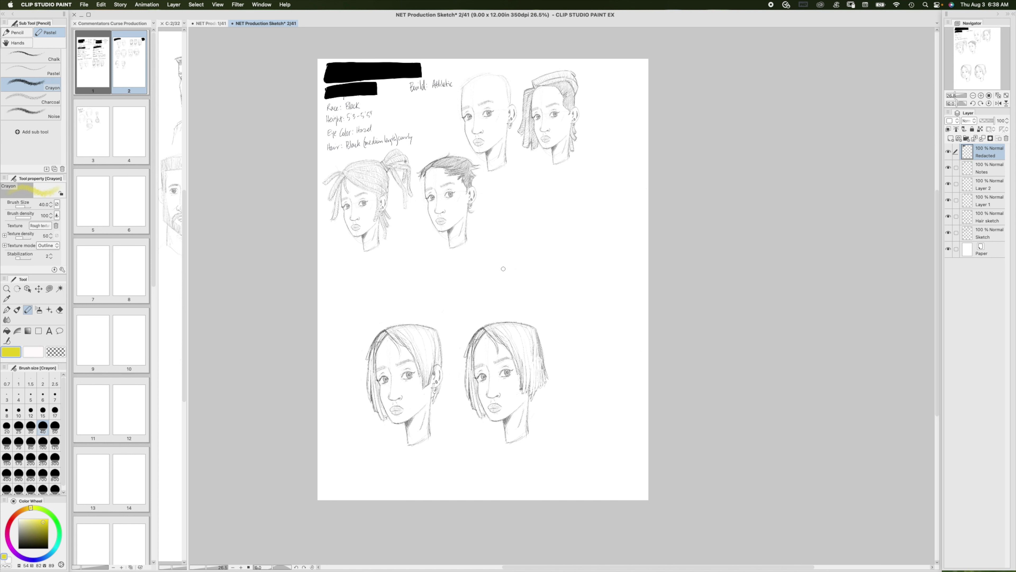
- Widen the pane holding the Commentators Curse Production pages and bring page 1 of that document to the front
{"action": "mouse_move", "coordinate": [186, 68]}
{"action": "left_mouse_down"}
{"action": "mouse_move", "coordinate": [663, 123]}
{"action": "mouse_move", "coordinate": [781, 116]}
{"action": "left_mouse_up"}
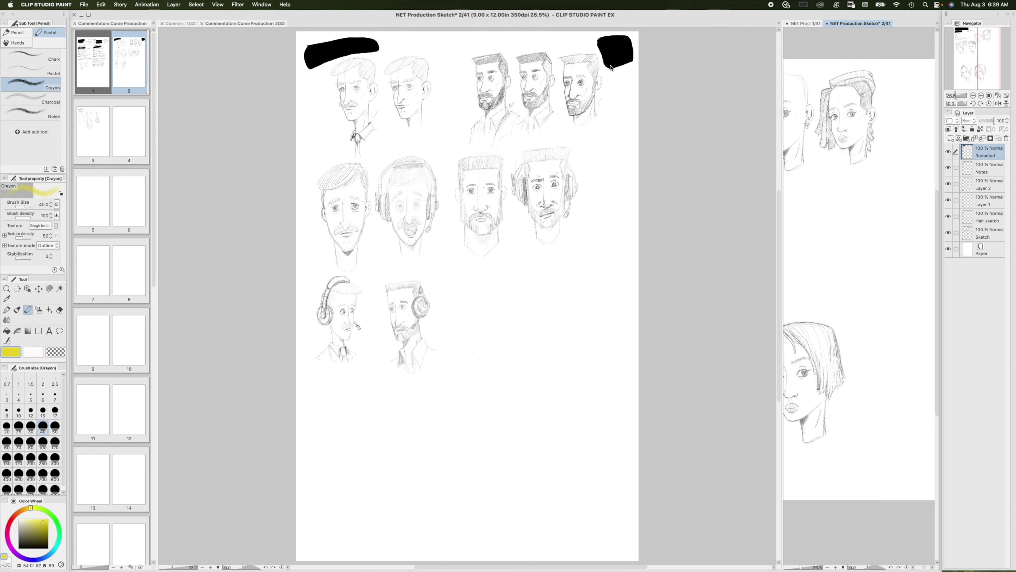
{"action": "left_click_drag", "start_coordinate": [783, 167], "coordinate": [876, 162]}
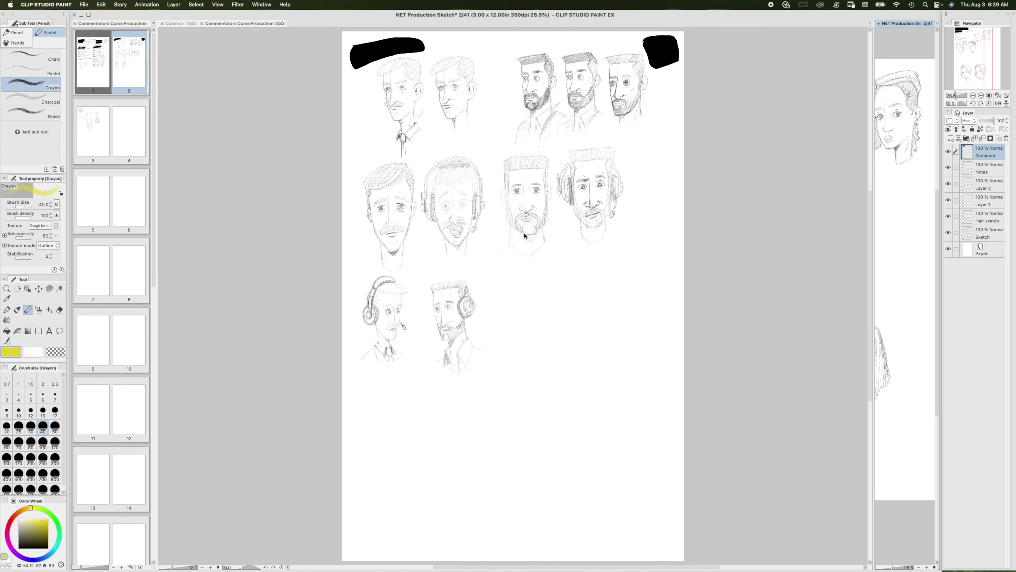
{"action": "key", "text": "ctrl+Tab"}
{"action": "left_click_drag", "start_coordinate": [511, 266], "coordinate": [479, 296]}
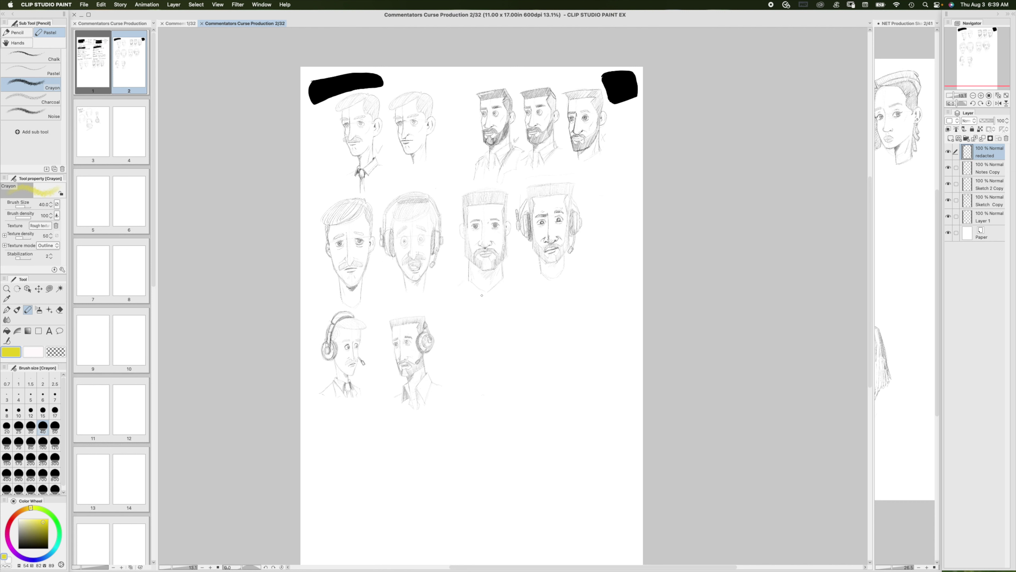
{"action": "key", "text": "ctrl+Tab"}
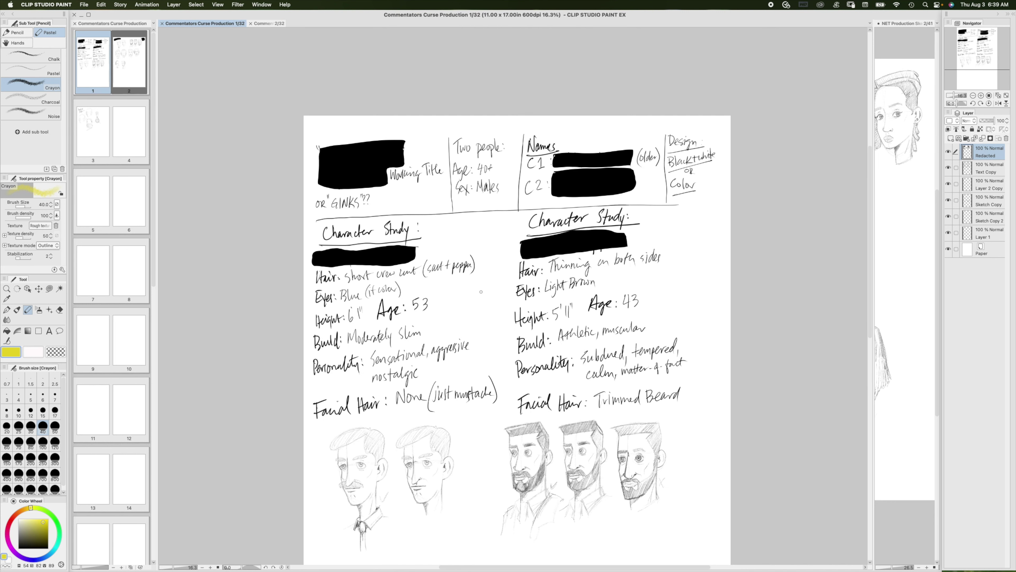
- Examine the project notes, the two character studies and the head sketches on Commentators Curse Production page 1
{"action": "left_click_drag", "start_coordinate": [481, 292], "coordinate": [449, 208]}
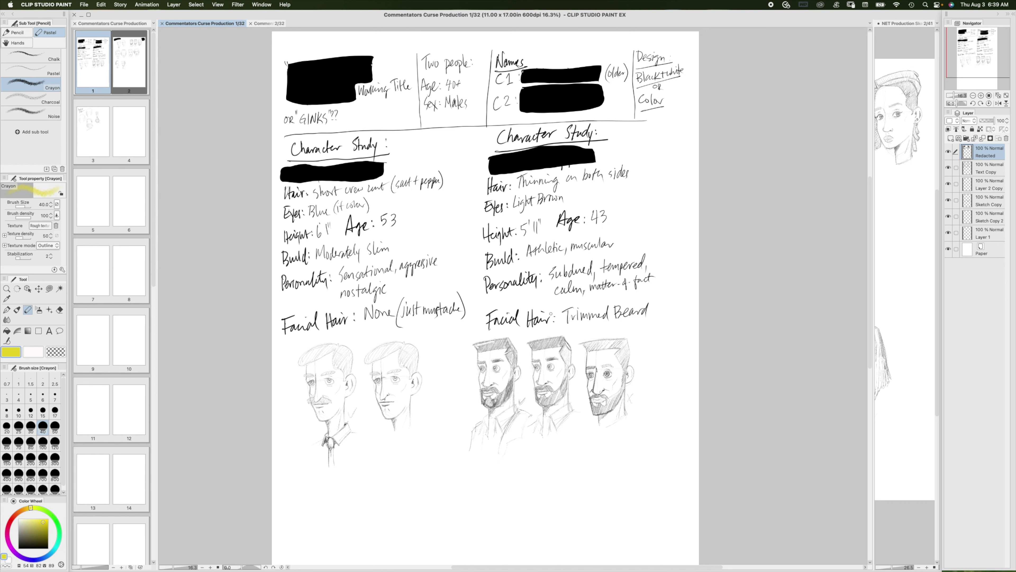
{"action": "scroll", "coordinate": [548, 295], "scroll_direction": "right", "scroll_amount": 5}
{"action": "scroll", "coordinate": [548, 295], "scroll_direction": "up", "scroll_amount": 2}
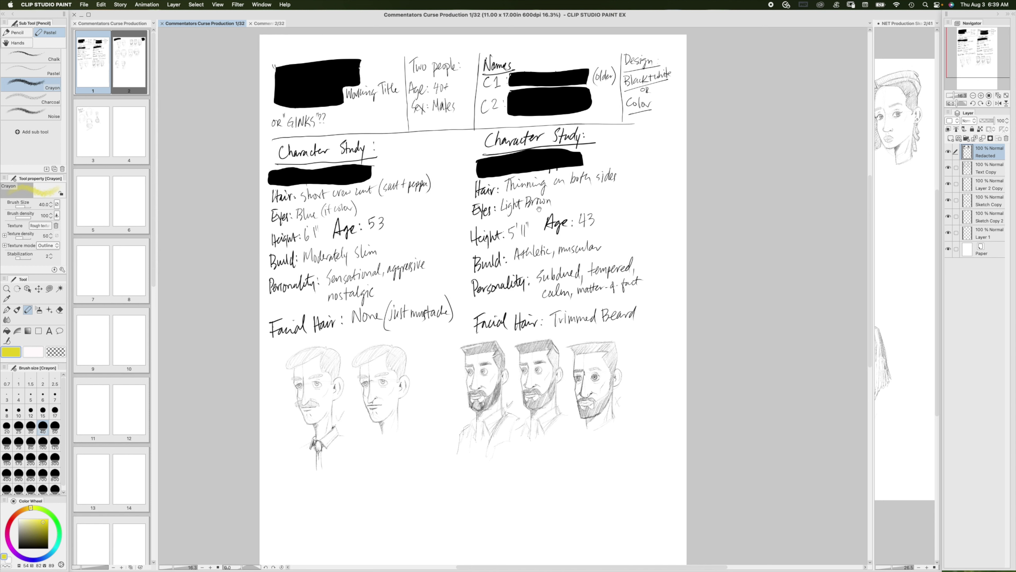
- Circle the "Black+white" and "Color" options in the Design note in yellow and undo both circles
{"action": "scroll", "coordinate": [572, 123], "scroll_direction": "up", "scroll_amount": 4}
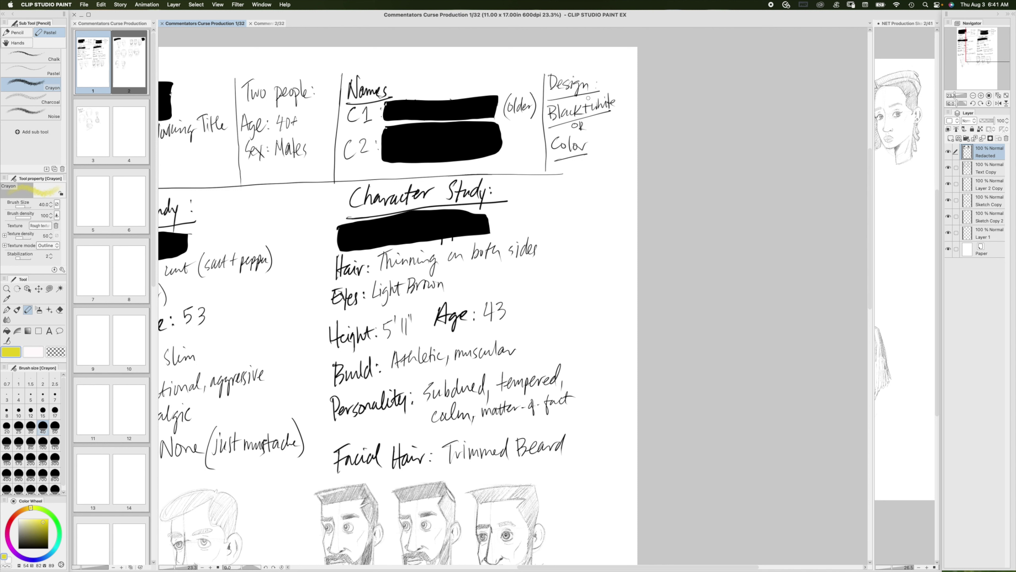
{"action": "mouse_move", "coordinate": [556, 129]}
{"action": "left_mouse_down"}
{"action": "mouse_move", "coordinate": [614, 109]}
{"action": "mouse_move", "coordinate": [563, 96]}
{"action": "mouse_move", "coordinate": [602, 121]}
{"action": "mouse_move", "coordinate": [617, 97]}
{"action": "mouse_move", "coordinate": [589, 132]}
{"action": "mouse_move", "coordinate": [539, 146]}
{"action": "mouse_move", "coordinate": [572, 130]}
{"action": "left_mouse_up"}
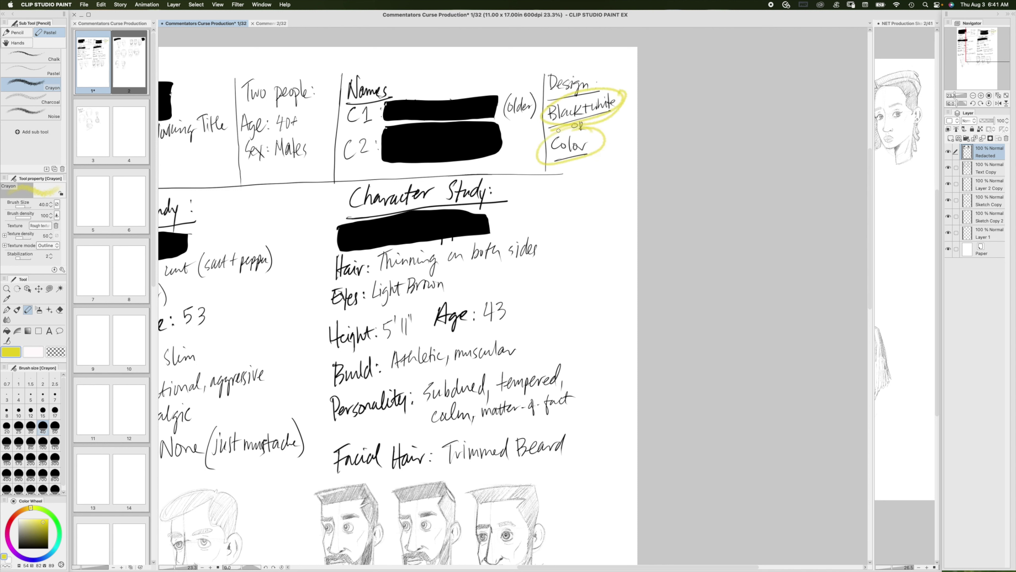
{"action": "key", "text": "super+z"}
{"action": "key", "text": "super+z"}
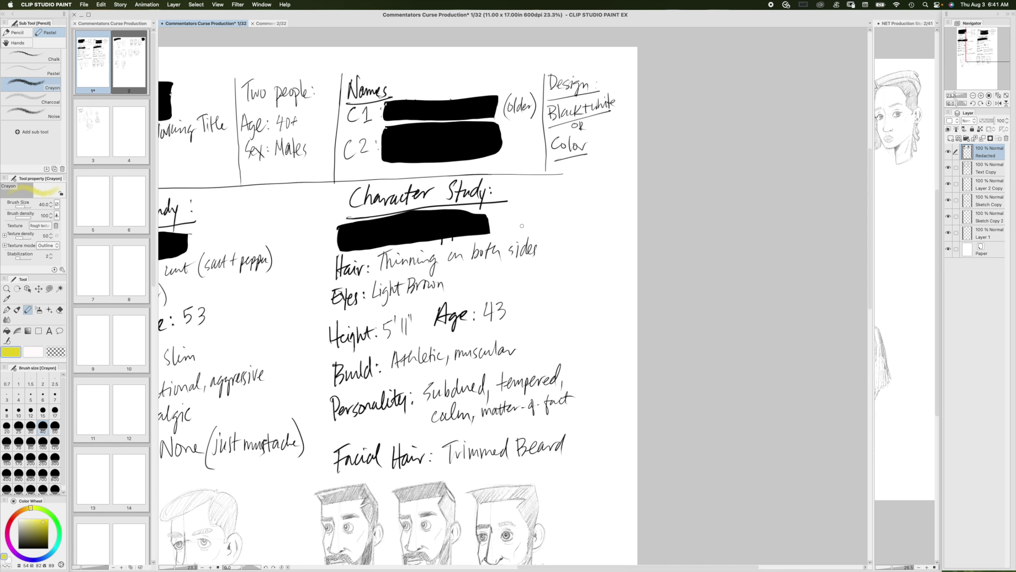
- Compare the mustached and bearded head sketches with the two character study descriptions above them
{"action": "scroll", "coordinate": [522, 226], "scroll_direction": "down", "scroll_amount": 4}
{"action": "scroll", "coordinate": [505, 253], "scroll_direction": "down", "scroll_amount": 5}
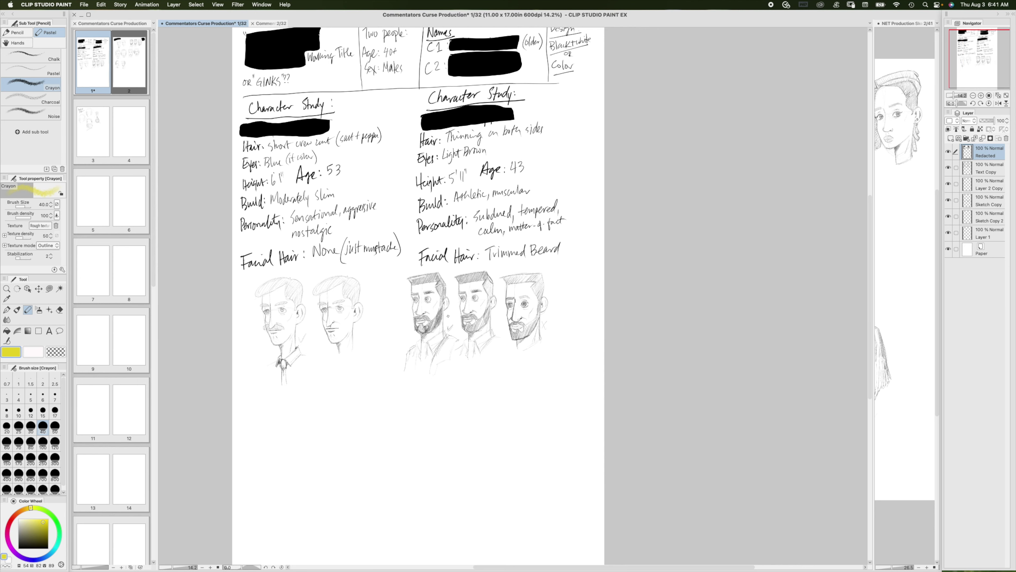
{"action": "scroll", "coordinate": [415, 327], "scroll_direction": "down", "scroll_amount": 3}
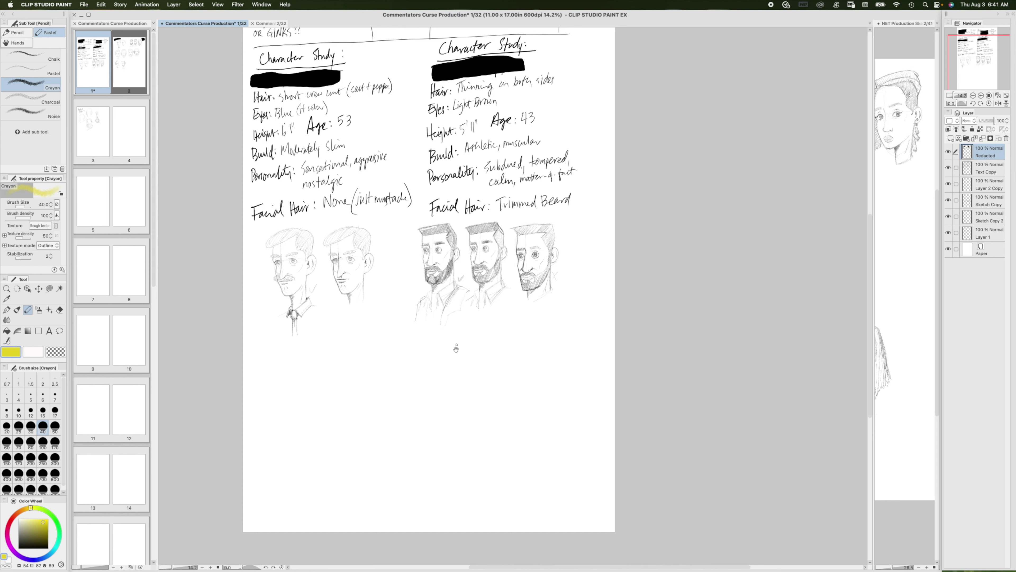
{"action": "scroll", "coordinate": [454, 347], "scroll_direction": "up", "scroll_amount": 2}
{"action": "scroll", "coordinate": [444, 369], "scroll_direction": "up", "scroll_amount": 2}
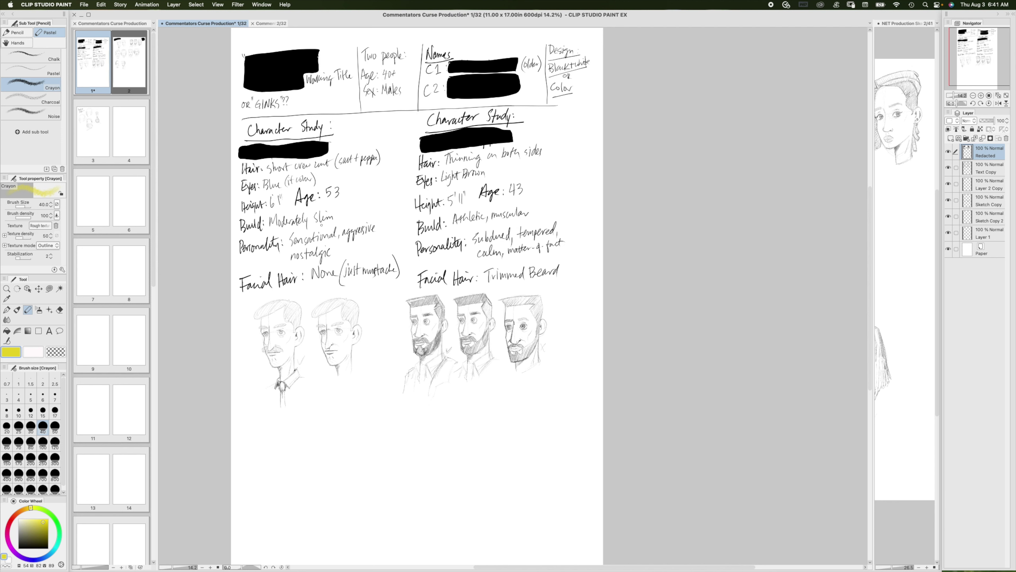
{"action": "scroll", "coordinate": [322, 226], "scroll_direction": "up", "scroll_amount": 2}
{"action": "scroll", "coordinate": [360, 245], "scroll_direction": "up", "scroll_amount": 2}
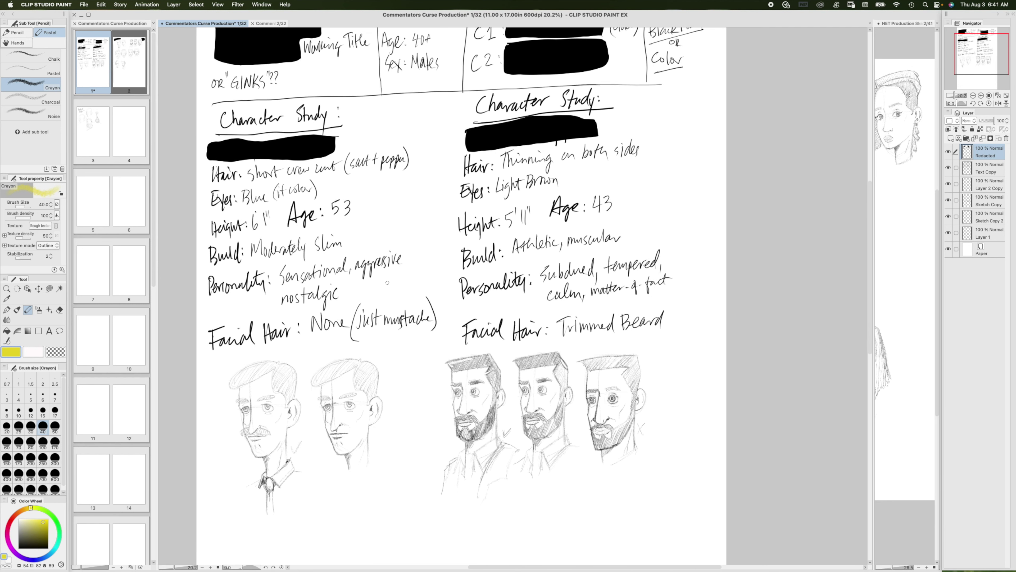
{"action": "scroll", "coordinate": [401, 304], "scroll_direction": "up", "scroll_amount": 3}
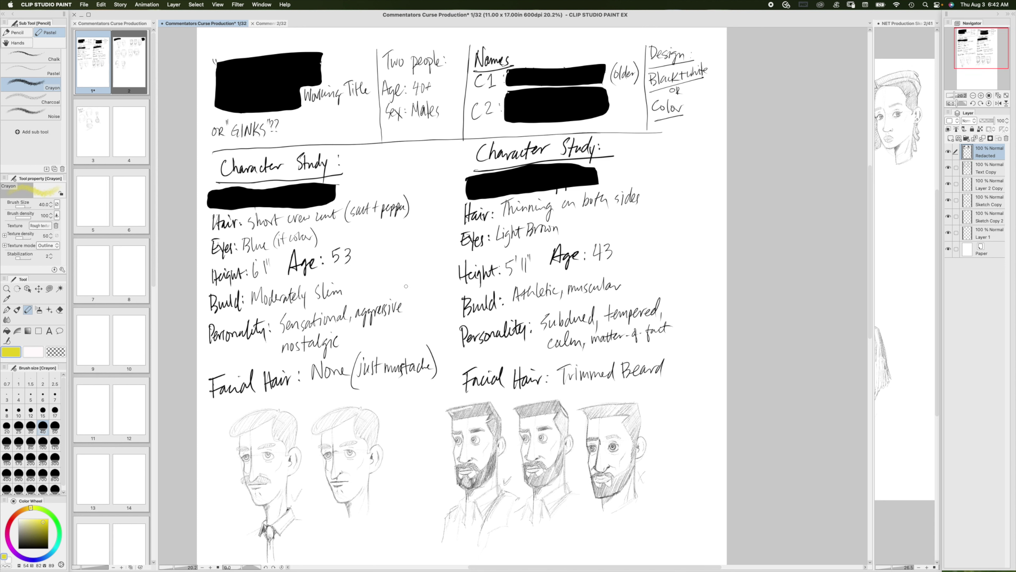
- Narrow the Commentators Curse Production pane slightly so more of the neighbouring NET Production Sketch page shows
{"action": "scroll", "coordinate": [407, 278], "scroll_direction": "down", "scroll_amount": 3}
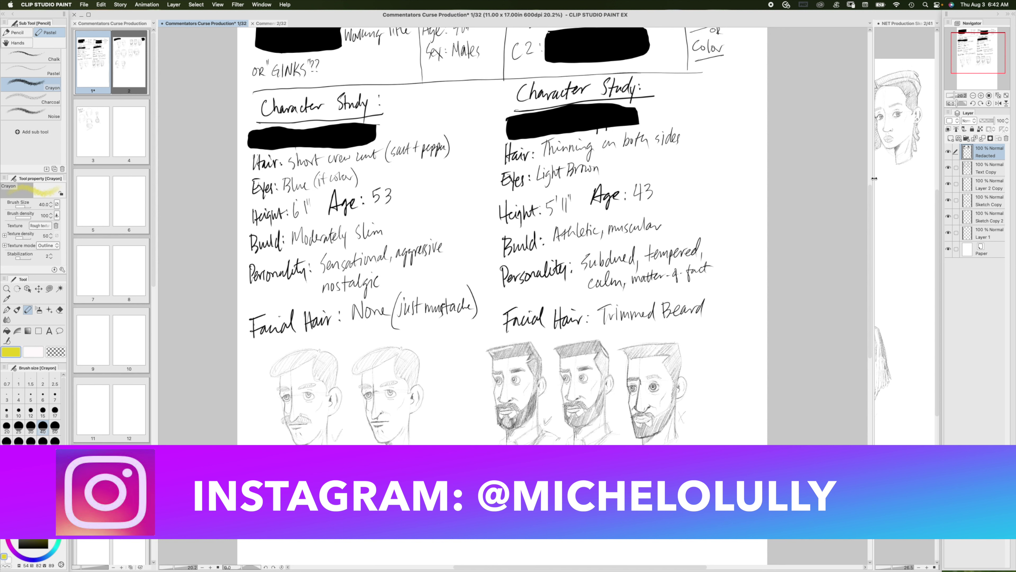
{"action": "mouse_move", "coordinate": [872, 181]}
{"action": "left_mouse_down"}
{"action": "mouse_move", "coordinate": [692, 197]}
{"action": "mouse_move", "coordinate": [539, 231]}
{"action": "mouse_move", "coordinate": [839, 200]}
{"action": "left_mouse_up"}
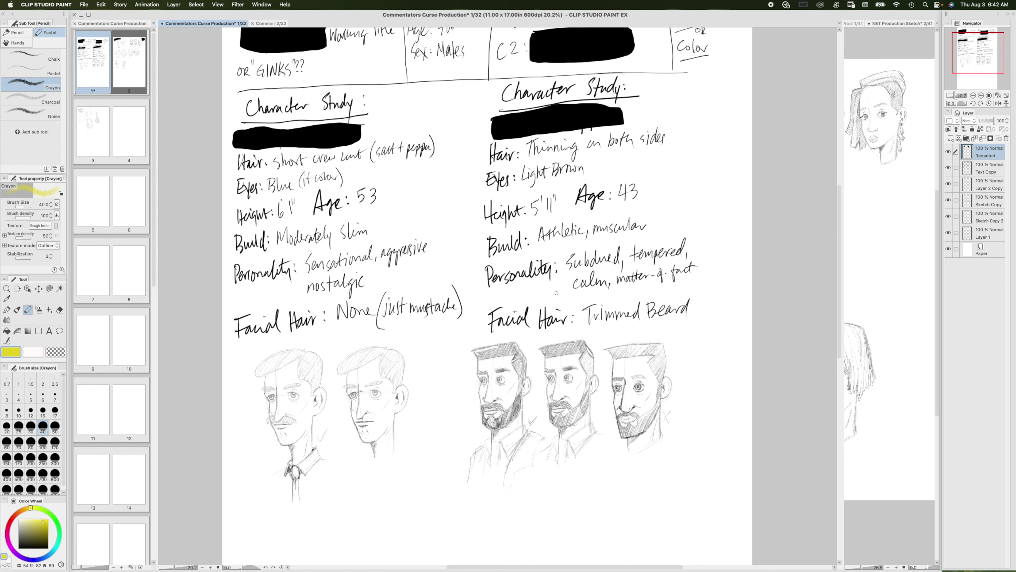
{"action": "scroll", "coordinate": [556, 293], "scroll_direction": "down", "scroll_amount": 5}
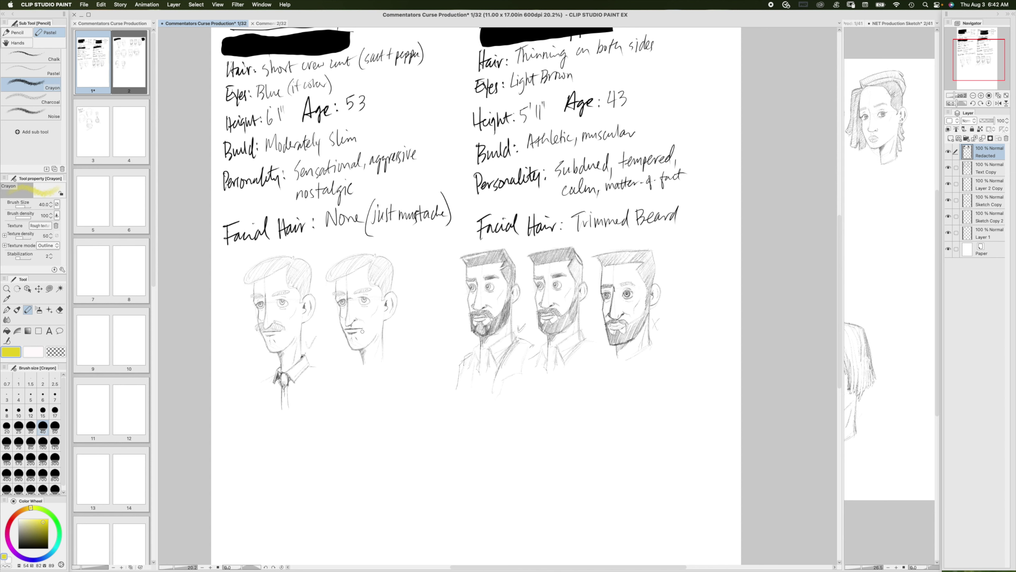
- Circle the clean-shaven head and the neighbouring head's mustache in yellow, undoing each circle
{"action": "scroll", "coordinate": [362, 331], "scroll_direction": "up", "scroll_amount": 5}
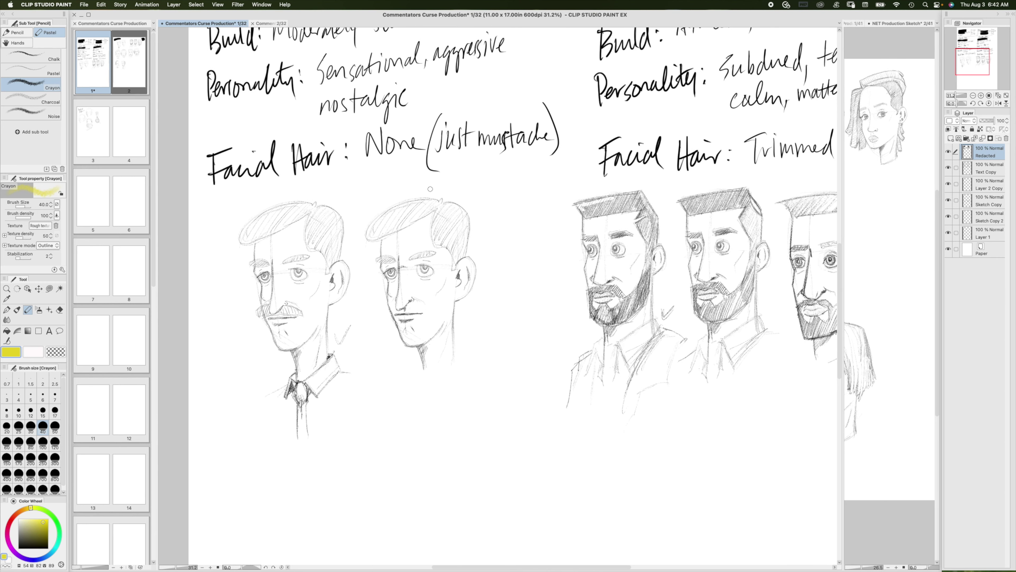
{"action": "mouse_move", "coordinate": [430, 188]}
{"action": "left_mouse_down"}
{"action": "mouse_move", "coordinate": [353, 270]}
{"action": "mouse_move", "coordinate": [490, 198]}
{"action": "mouse_move", "coordinate": [406, 199]}
{"action": "left_mouse_up"}
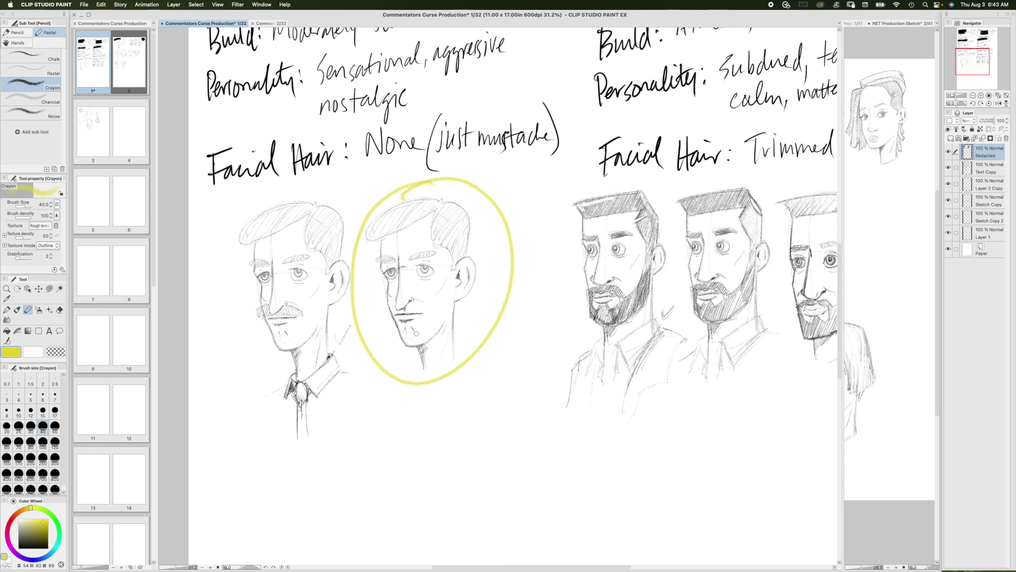
{"action": "key", "text": "super+z"}
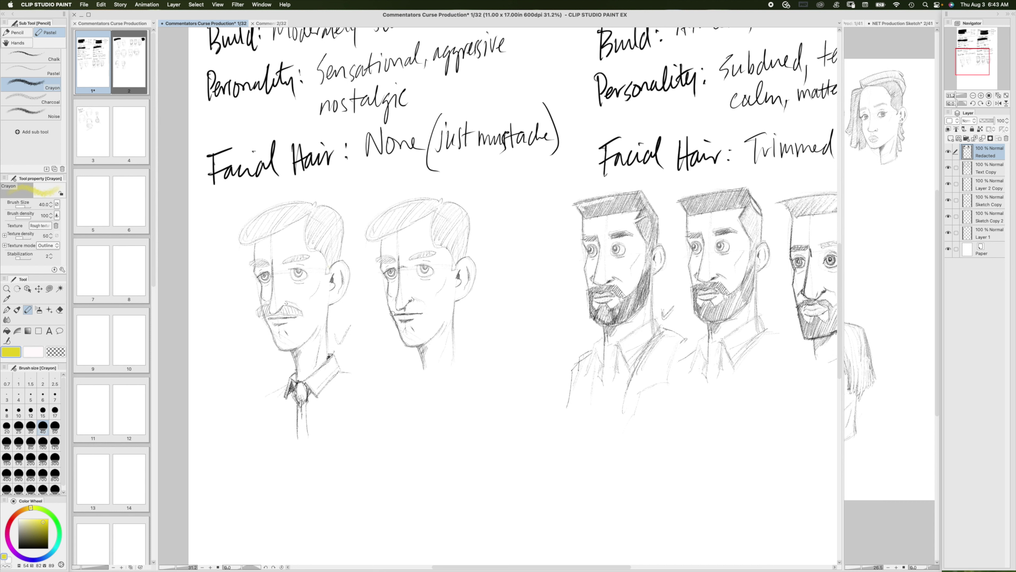
{"action": "mouse_move", "coordinate": [302, 306]}
{"action": "left_mouse_down"}
{"action": "mouse_move", "coordinate": [257, 299]}
{"action": "mouse_move", "coordinate": [306, 320]}
{"action": "mouse_move", "coordinate": [298, 298]}
{"action": "left_mouse_up"}
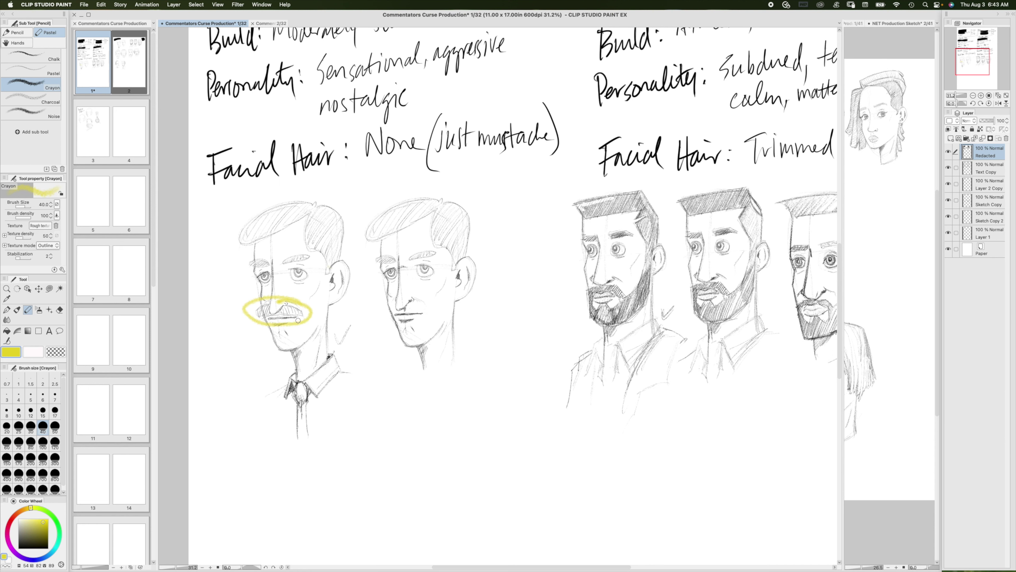
{"action": "key", "text": "super+z"}
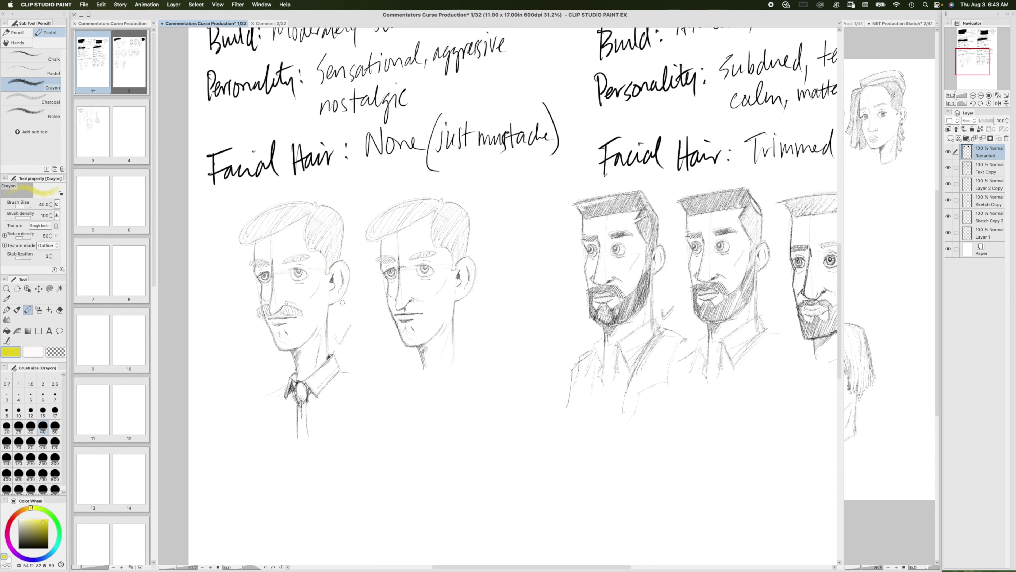
- Compare the mustached and clean-shaven heads with the three bearded heads drawn under the Facial Hair notes
{"action": "left_click_drag", "start_coordinate": [491, 292], "coordinate": [296, 298]}
{"action": "scroll", "coordinate": [296, 299], "scroll_direction": "up", "scroll_amount": 3}
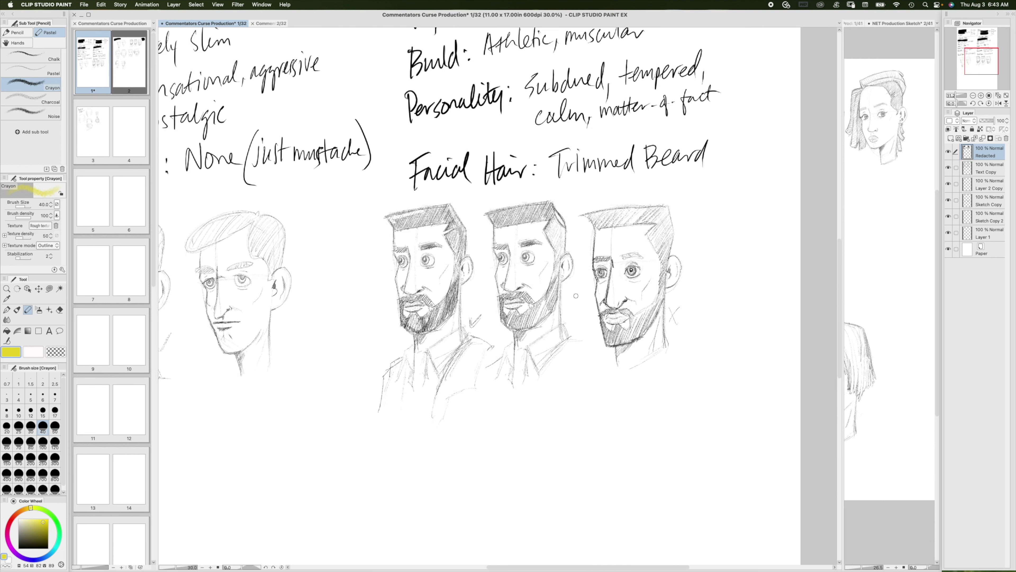
{"action": "scroll", "coordinate": [504, 280], "scroll_direction": "down", "scroll_amount": 3}
{"action": "scroll", "coordinate": [504, 281], "scroll_direction": "left", "scroll_amount": 10}
{"action": "scroll", "coordinate": [504, 280], "scroll_direction": "down", "scroll_amount": 3}
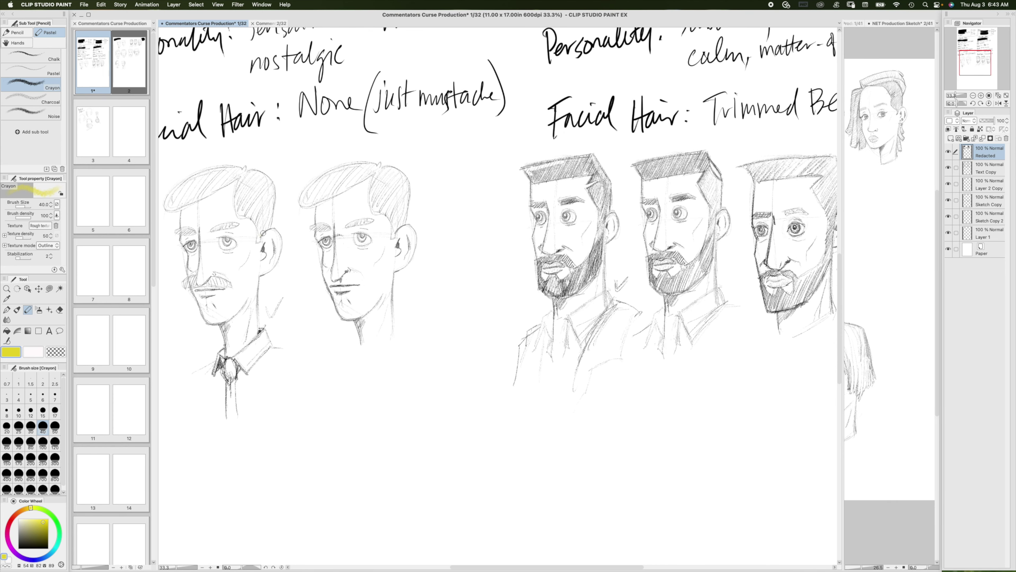
{"action": "scroll", "coordinate": [499, 239], "scroll_direction": "right", "scroll_amount": 15}
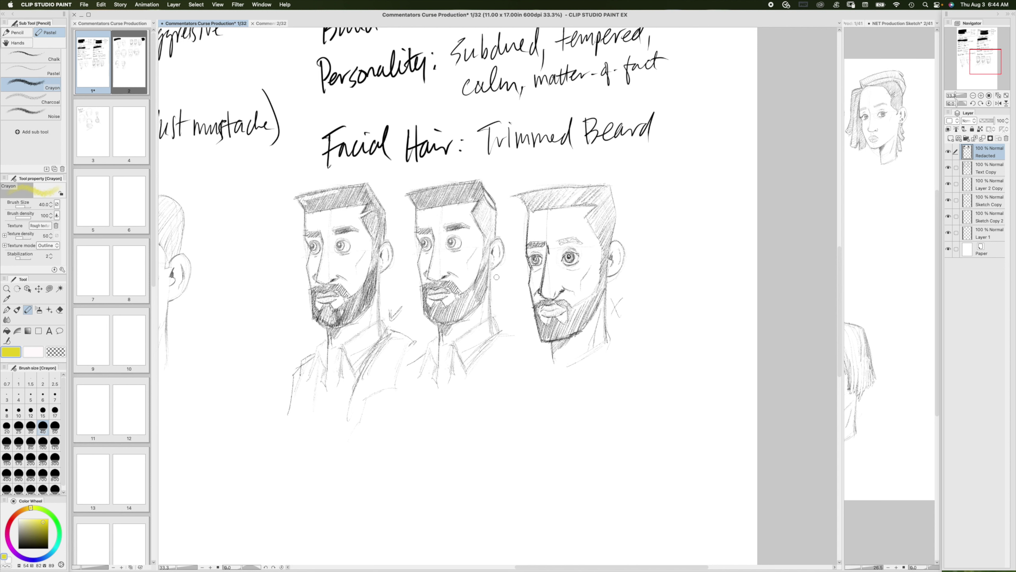
{"action": "scroll", "coordinate": [517, 316], "scroll_direction": "up", "scroll_amount": 1}
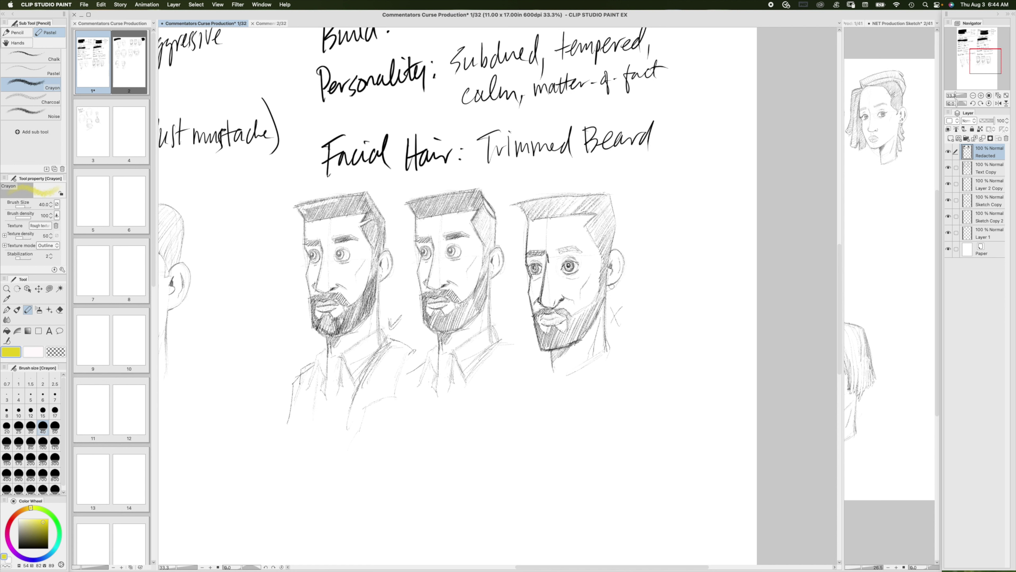
- Mark the cheek and circle the nose of the bearded head tagged with an X in yellow, then undo both marks
{"action": "left_click_drag", "start_coordinate": [582, 289], "coordinate": [591, 272]}
{"action": "mouse_move", "coordinate": [560, 292]}
{"action": "left_mouse_down"}
{"action": "mouse_move", "coordinate": [545, 286]}
{"action": "mouse_move", "coordinate": [576, 296]}
{"action": "mouse_move", "coordinate": [555, 287]}
{"action": "left_mouse_up"}
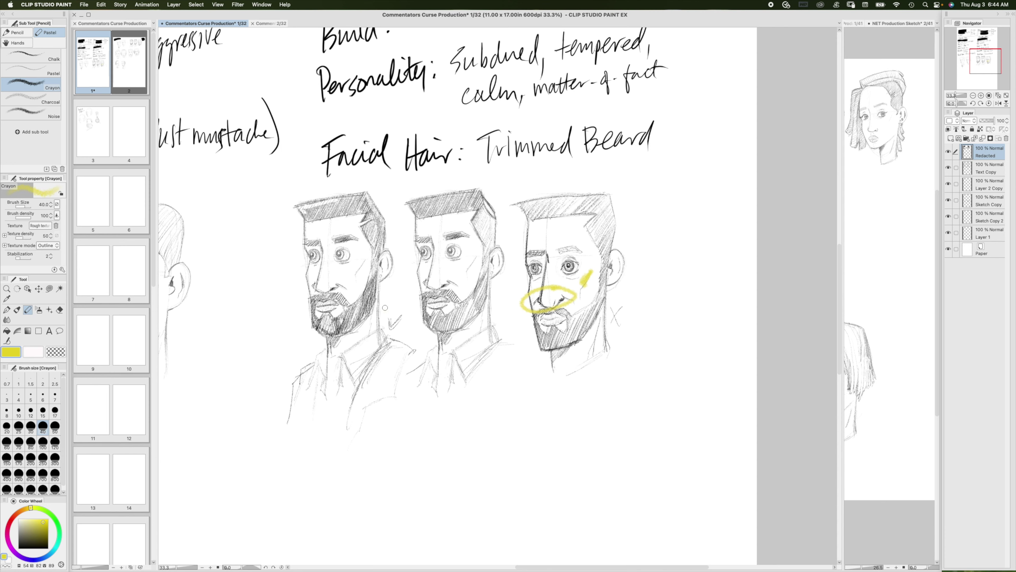
{"action": "key", "text": "super+z"}
{"action": "key", "text": "super+z"}
- Bring Commentators Curse Production page 2 to the front and examine its front-facing and headset-wearing head sketches
{"action": "scroll", "coordinate": [568, 296], "scroll_direction": "down", "scroll_amount": 5}
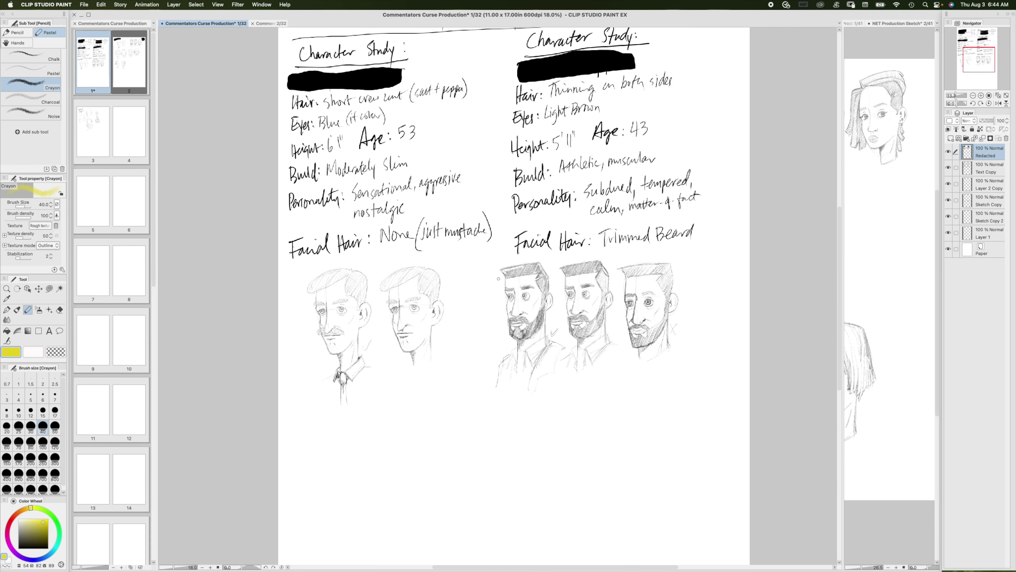
{"action": "scroll", "coordinate": [502, 276], "scroll_direction": "up", "scroll_amount": 3}
{"action": "scroll", "coordinate": [436, 344], "scroll_direction": "right", "scroll_amount": 2}
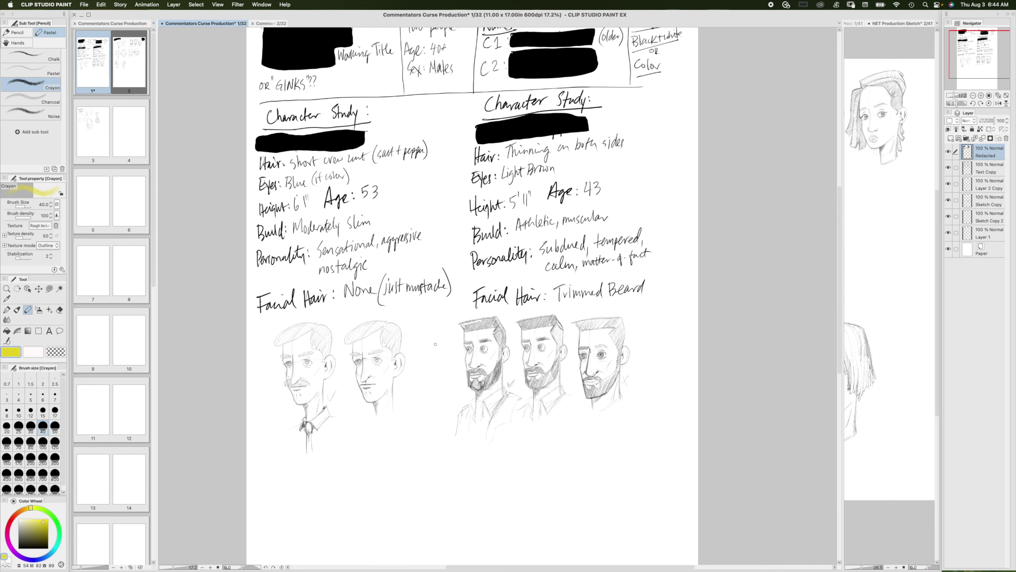
{"action": "left_click", "coordinate": [279, 24]}
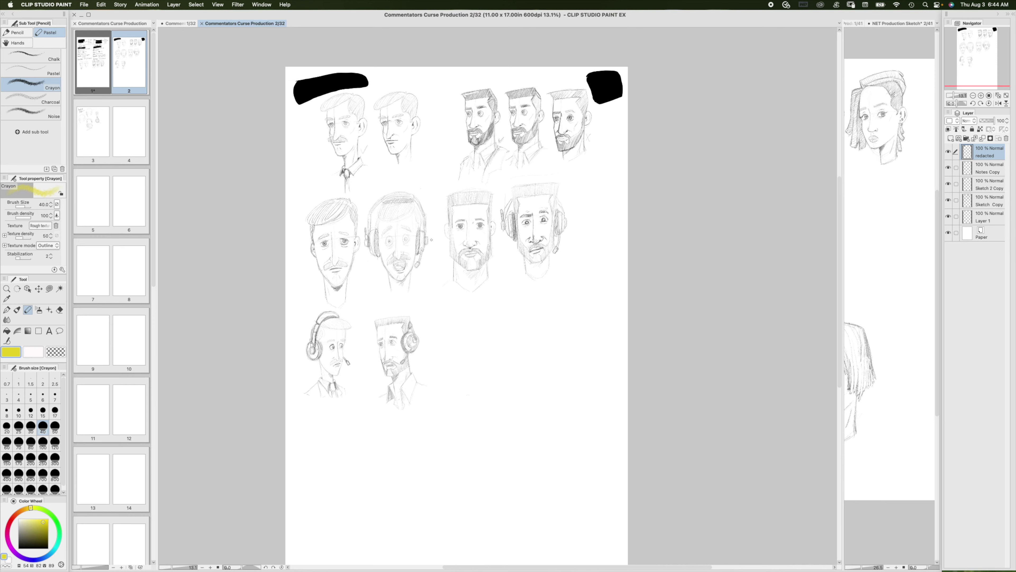
{"action": "scroll", "coordinate": [427, 214], "scroll_direction": "up", "scroll_amount": 5}
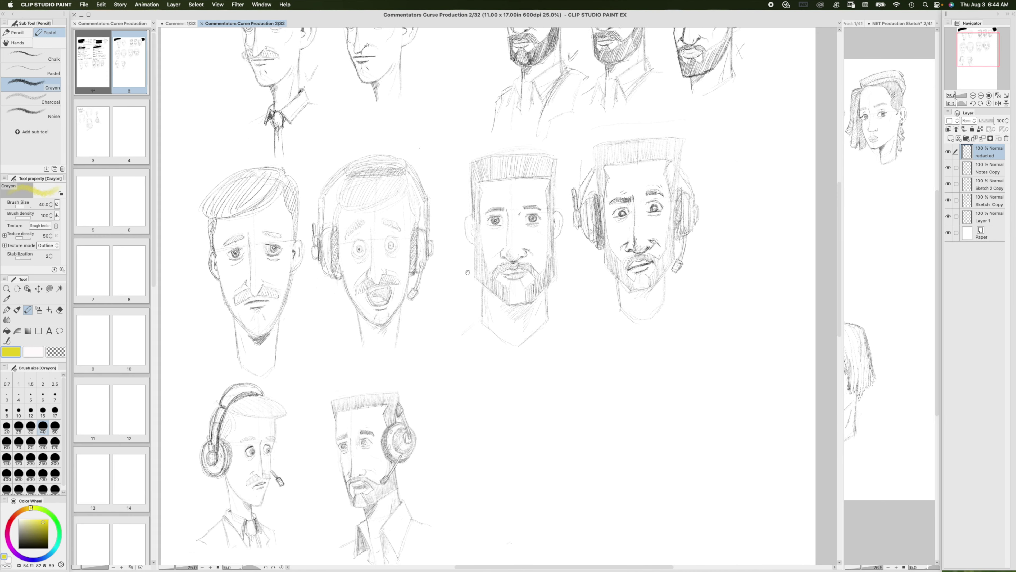
{"action": "scroll", "coordinate": [493, 275], "scroll_direction": "left", "scroll_amount": 2}
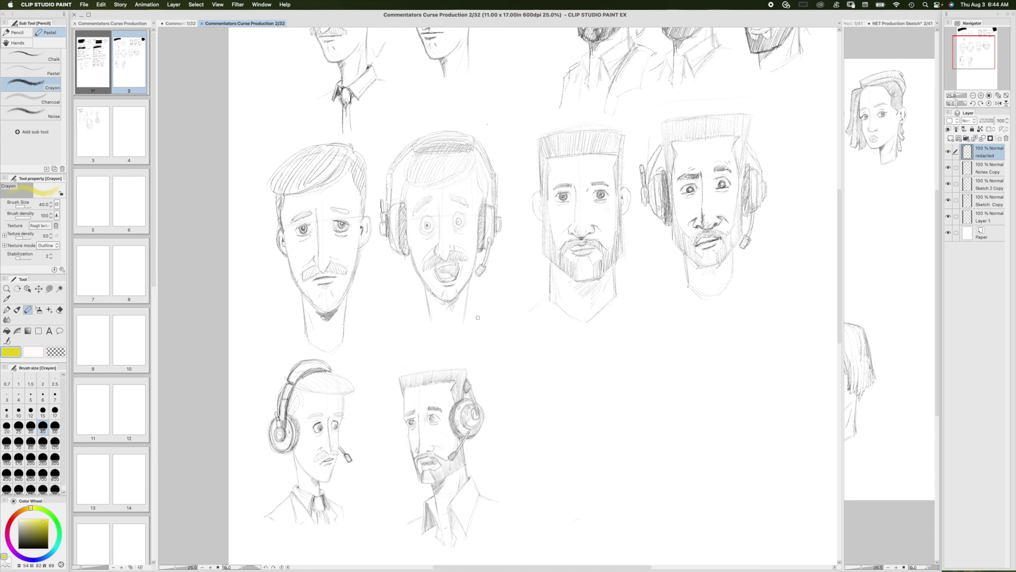
{"action": "scroll", "coordinate": [467, 286], "scroll_direction": "down", "scroll_amount": 2}
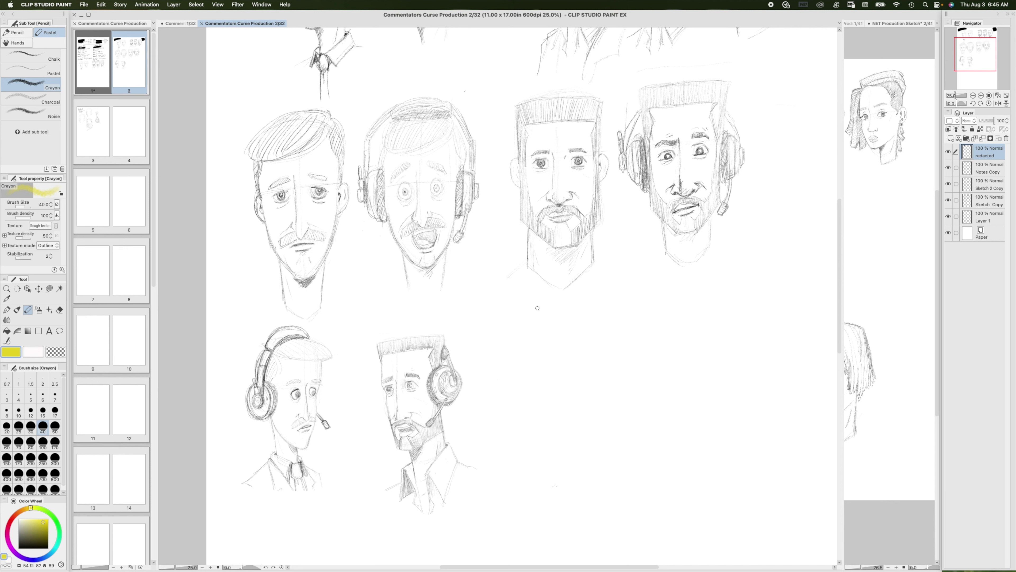
- Rough out a small tilted round head with guide lines, hair, eyes and nose in yellow crayon beside the headset profiles
{"action": "left_click_drag", "start_coordinate": [535, 302], "coordinate": [527, 370]}
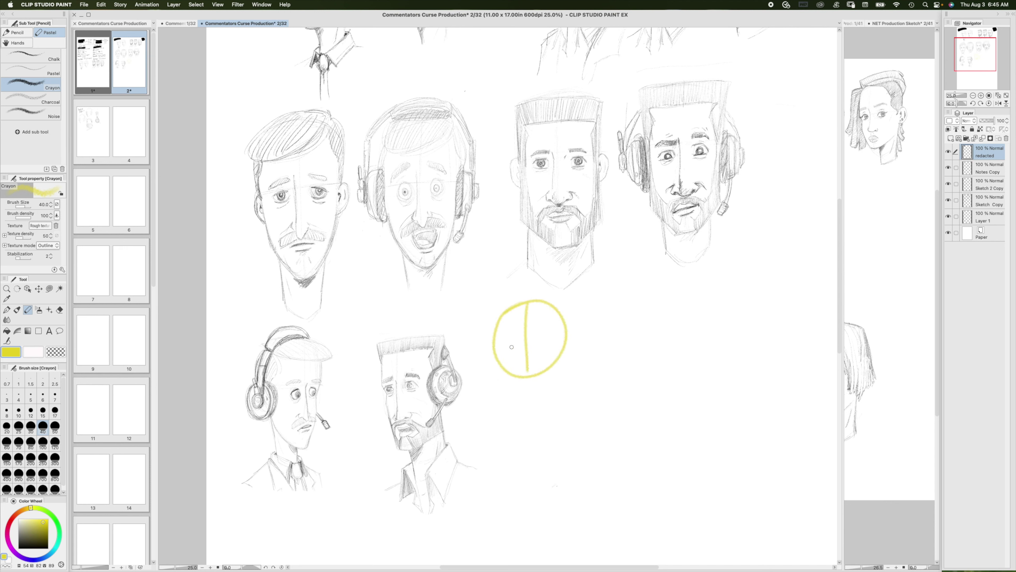
{"action": "left_click_drag", "start_coordinate": [495, 335], "coordinate": [560, 338]}
{"action": "mouse_move", "coordinate": [520, 364]}
{"action": "left_mouse_down"}
{"action": "mouse_move", "coordinate": [524, 372]}
{"action": "mouse_move", "coordinate": [513, 359]}
{"action": "mouse_move", "coordinate": [541, 360]}
{"action": "mouse_move", "coordinate": [482, 347]}
{"action": "mouse_move", "coordinate": [552, 333]}
{"action": "mouse_move", "coordinate": [479, 346]}
{"action": "left_mouse_up"}
{"action": "left_click_drag", "start_coordinate": [558, 341], "coordinate": [565, 322]}
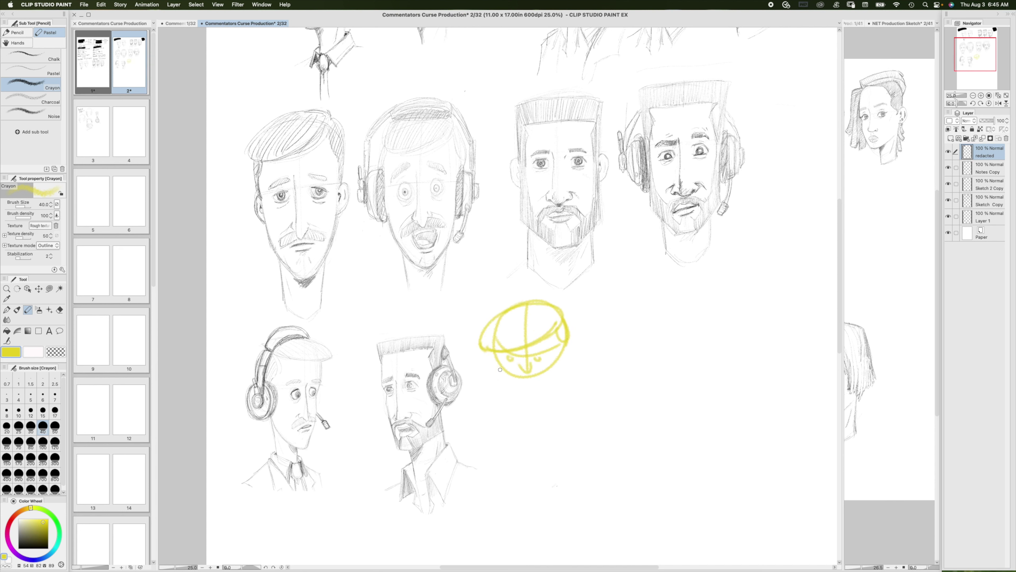
{"action": "left_click_drag", "start_coordinate": [500, 369], "coordinate": [516, 380]}
- Undo every stroke of the yellow head sketch and save page 2
{"action": "key", "text": "super+z"}
{"action": "key", "text": "super+z"}
{"action": "key", "text": "super+z"}
{"action": "key", "text": "super+z"}
{"action": "key", "text": "super+z"}
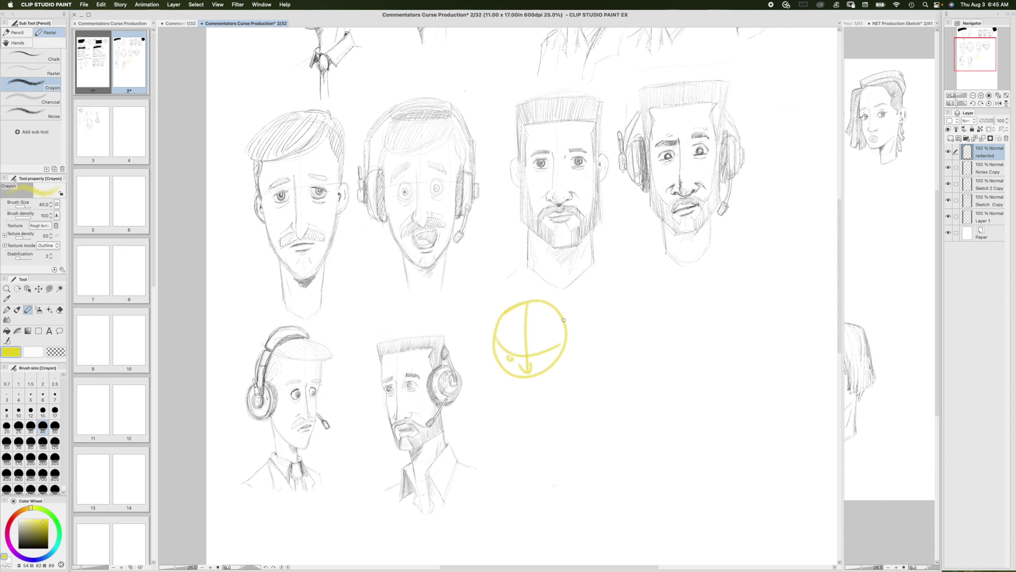
{"action": "key", "text": "super+z"}
{"action": "key", "text": "super+z"}
{"action": "key", "text": "super+z"}
{"action": "key", "text": "super+z"}
{"action": "key", "text": "super+z"}
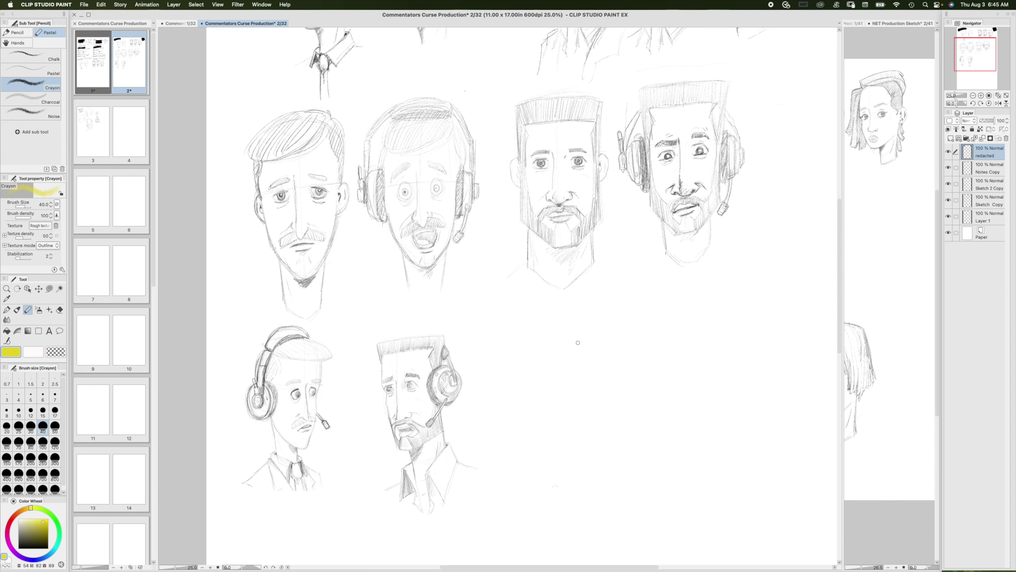
{"action": "key", "text": "super+s"}
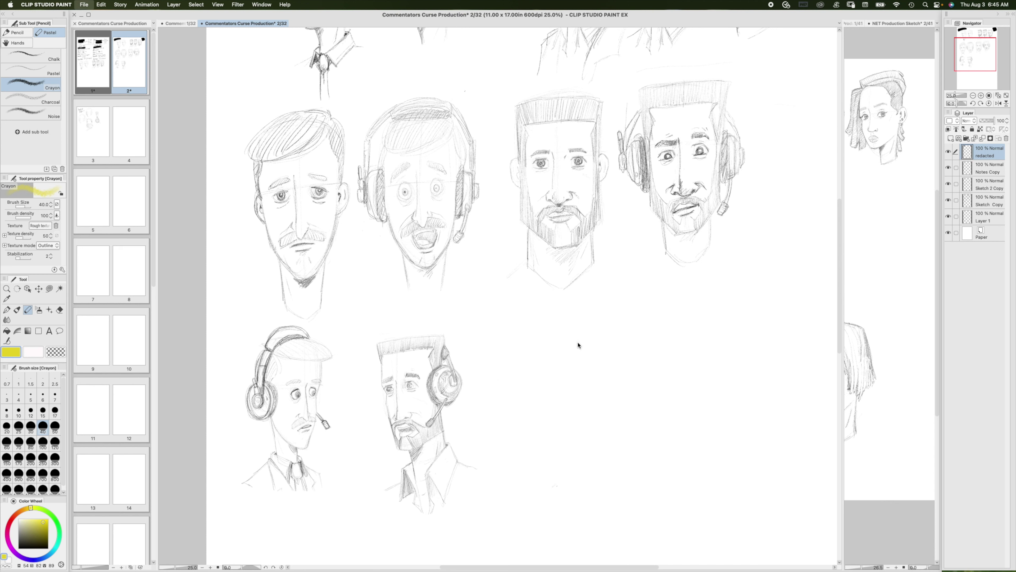
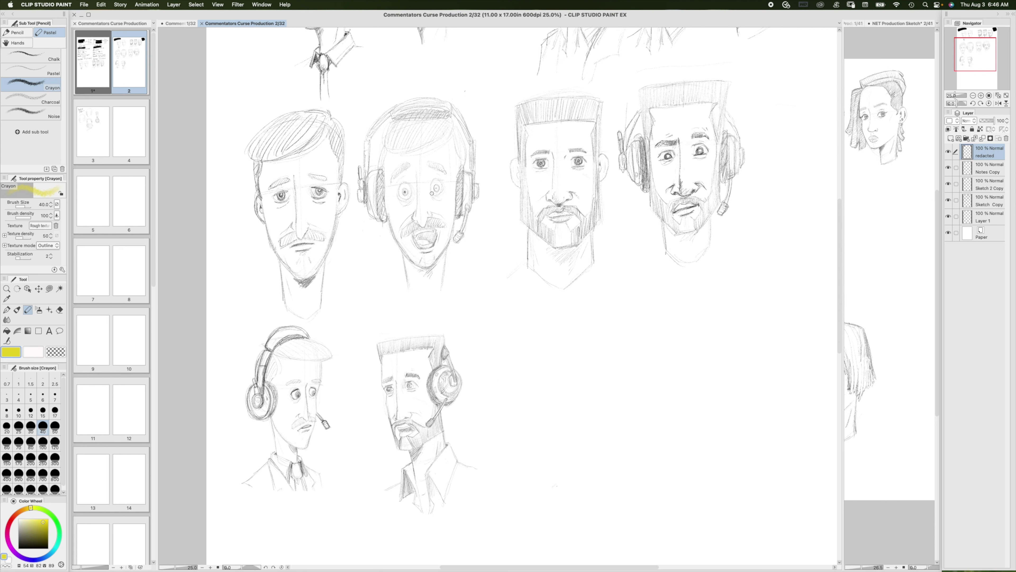
- Circle the mouth of the bearded, headset-wearing front-view head in yellow and undo the circle
{"action": "scroll", "coordinate": [510, 279], "scroll_direction": "up", "scroll_amount": 2}
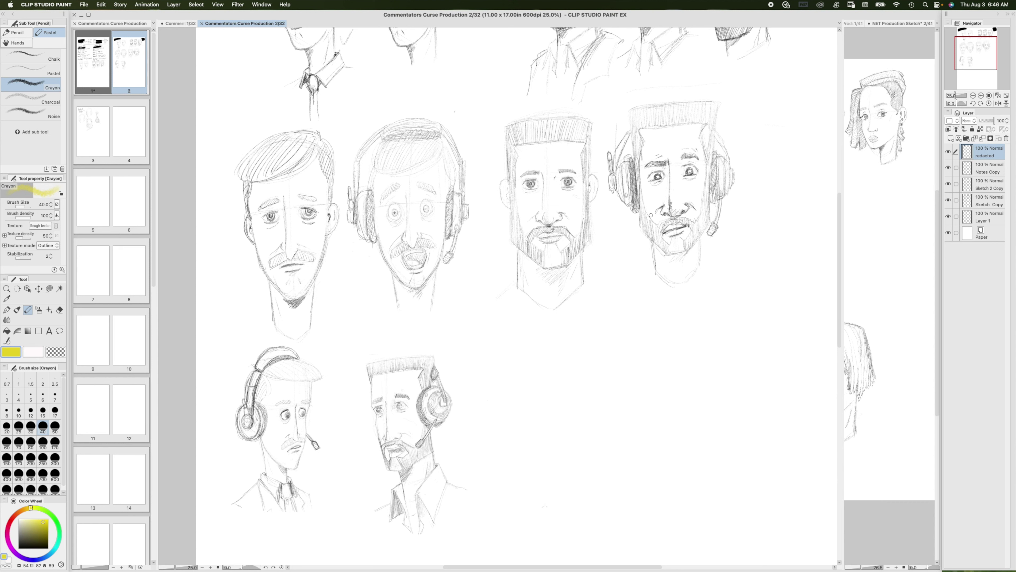
{"action": "mouse_move", "coordinate": [691, 220]}
{"action": "left_mouse_down"}
{"action": "mouse_move", "coordinate": [650, 219]}
{"action": "mouse_move", "coordinate": [698, 219]}
{"action": "mouse_move", "coordinate": [668, 242]}
{"action": "mouse_move", "coordinate": [648, 232]}
{"action": "left_mouse_up"}
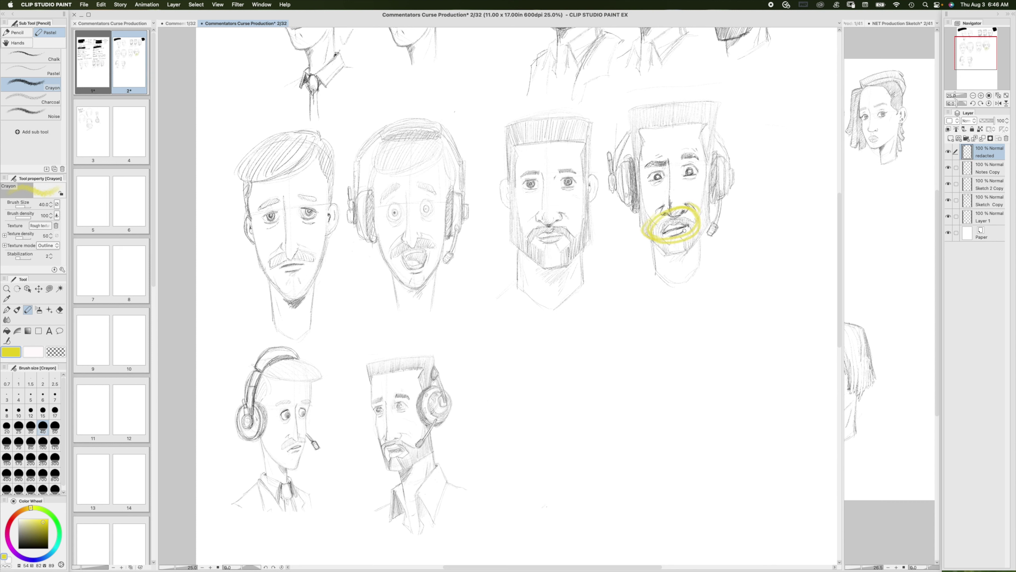
{"action": "key", "text": "super+z"}
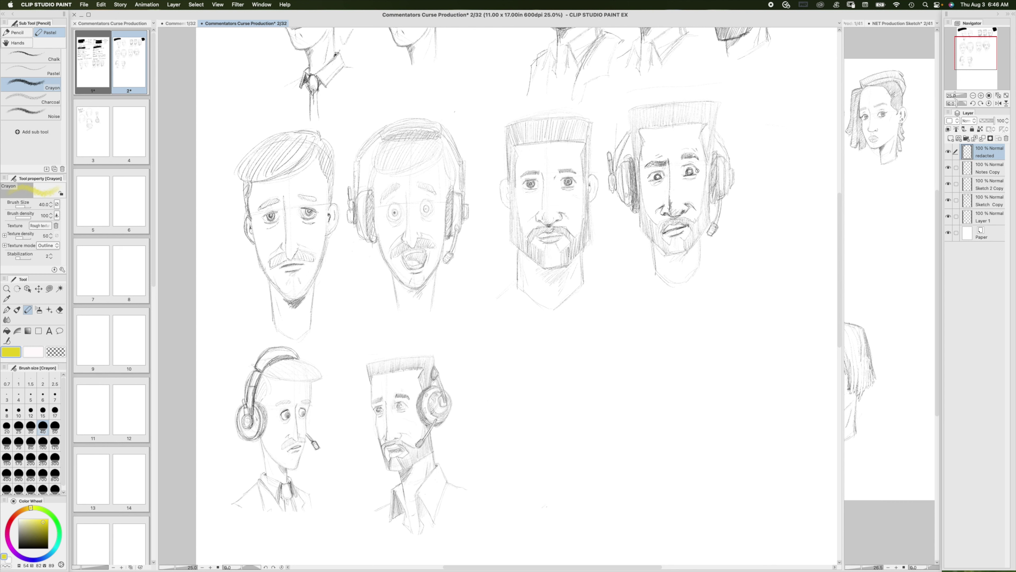
- Open Commentators Curse Production page 3 and examine the headset design sketches
{"action": "scroll", "coordinate": [517, 251], "scroll_direction": "down", "scroll_amount": 5}
{"action": "scroll", "coordinate": [517, 251], "scroll_direction": "left", "scroll_amount": 2}
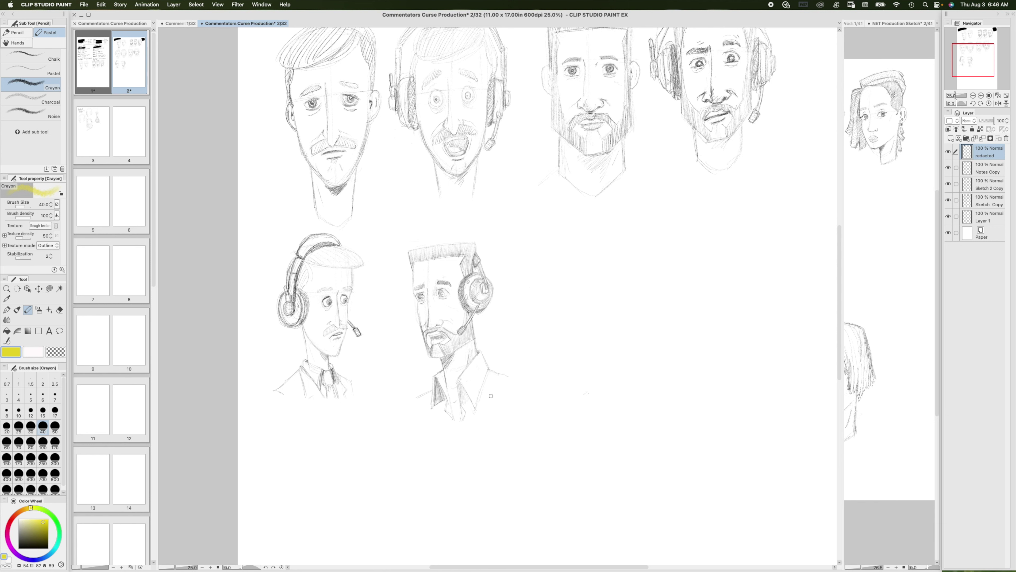
{"action": "scroll", "coordinate": [491, 395], "scroll_direction": "down", "scroll_amount": 5}
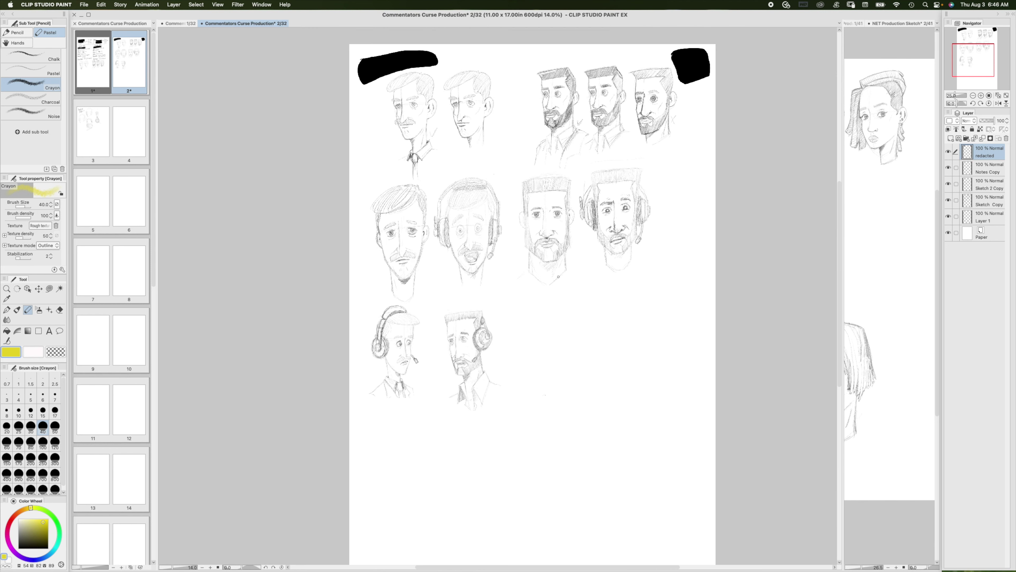
{"action": "double_click", "coordinate": [93, 137]}
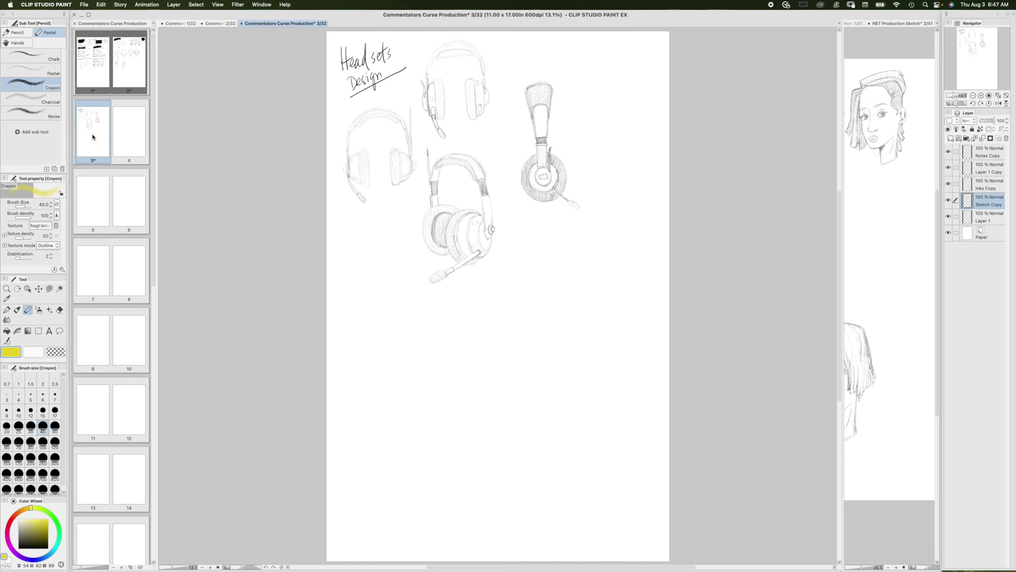
{"action": "scroll", "coordinate": [403, 424], "scroll_direction": "up", "scroll_amount": 5}
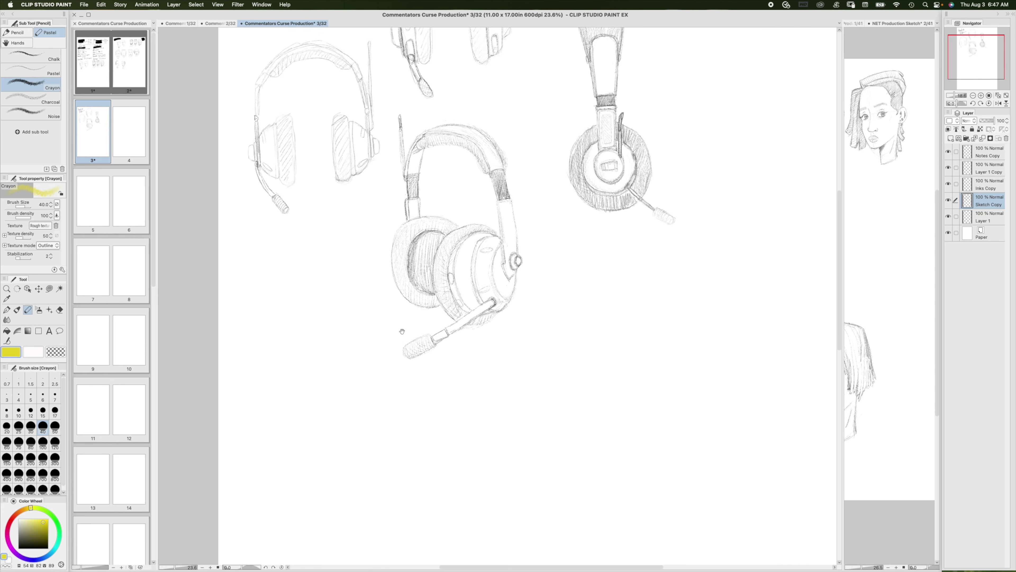
{"action": "scroll", "coordinate": [406, 331], "scroll_direction": "up", "scroll_amount": 1}
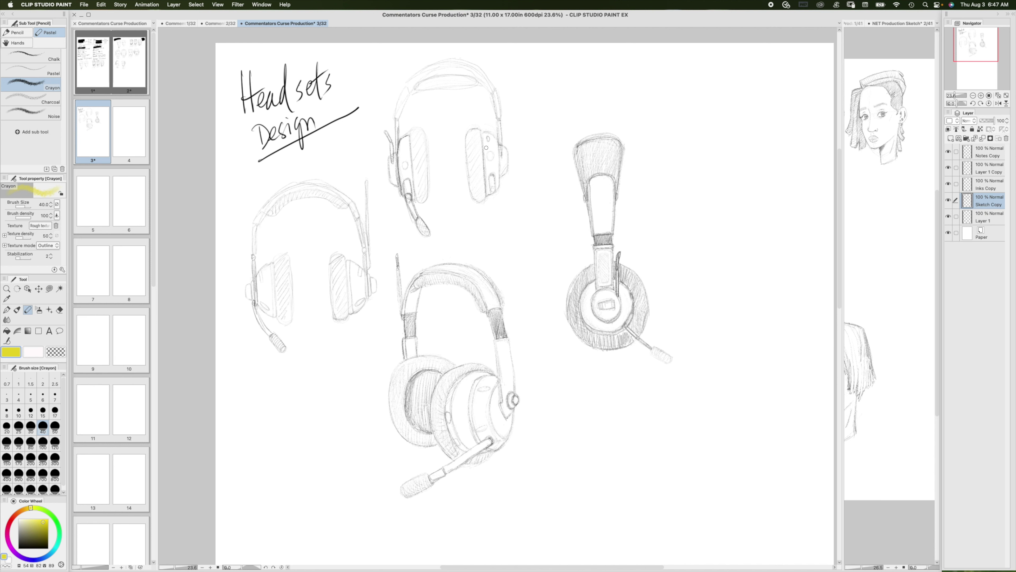
- Sketch an enlarged ribbed microphone head with its connecting boom in yellow crayon below the headset drawings on page 3
{"action": "scroll", "coordinate": [531, 352], "scroll_direction": "down", "scroll_amount": 10}
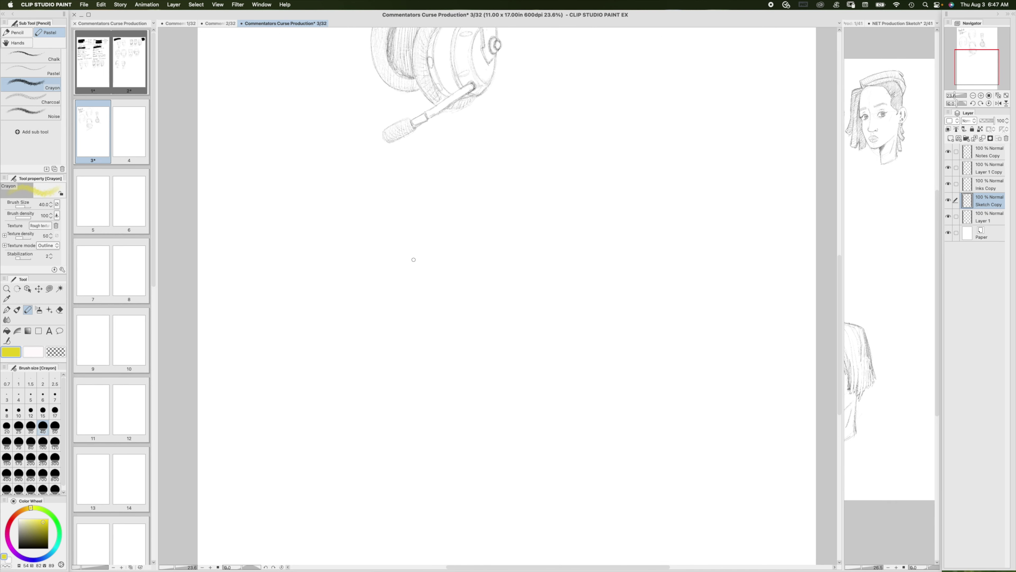
{"action": "left_click_drag", "start_coordinate": [419, 231], "coordinate": [495, 253]}
{"action": "left_click_drag", "start_coordinate": [419, 226], "coordinate": [456, 376]}
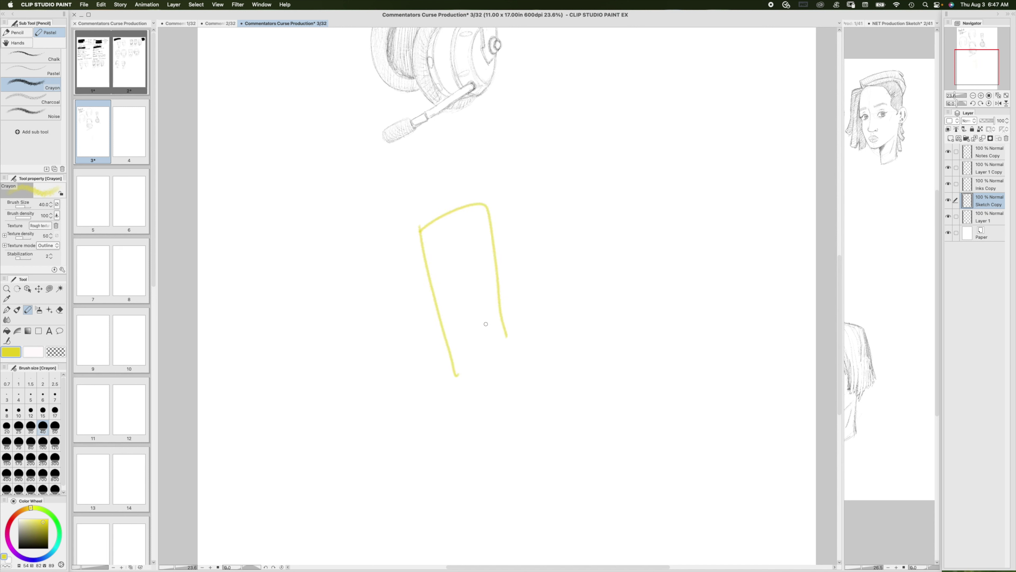
{"action": "mouse_move", "coordinate": [497, 289]}
{"action": "left_mouse_down"}
{"action": "mouse_move", "coordinate": [464, 372]}
{"action": "mouse_move", "coordinate": [484, 391]}
{"action": "mouse_move", "coordinate": [507, 389]}
{"action": "mouse_move", "coordinate": [480, 428]}
{"action": "left_mouse_up"}
{"action": "left_click_drag", "start_coordinate": [503, 392], "coordinate": [476, 441]}
{"action": "mouse_move", "coordinate": [430, 226]}
{"action": "left_mouse_down"}
{"action": "mouse_move", "coordinate": [456, 358]}
{"action": "mouse_move", "coordinate": [469, 362]}
{"action": "left_mouse_up"}
{"action": "mouse_move", "coordinate": [458, 214]}
{"action": "left_mouse_down"}
{"action": "mouse_move", "coordinate": [473, 316]}
{"action": "mouse_move", "coordinate": [495, 348]}
{"action": "left_mouse_up"}
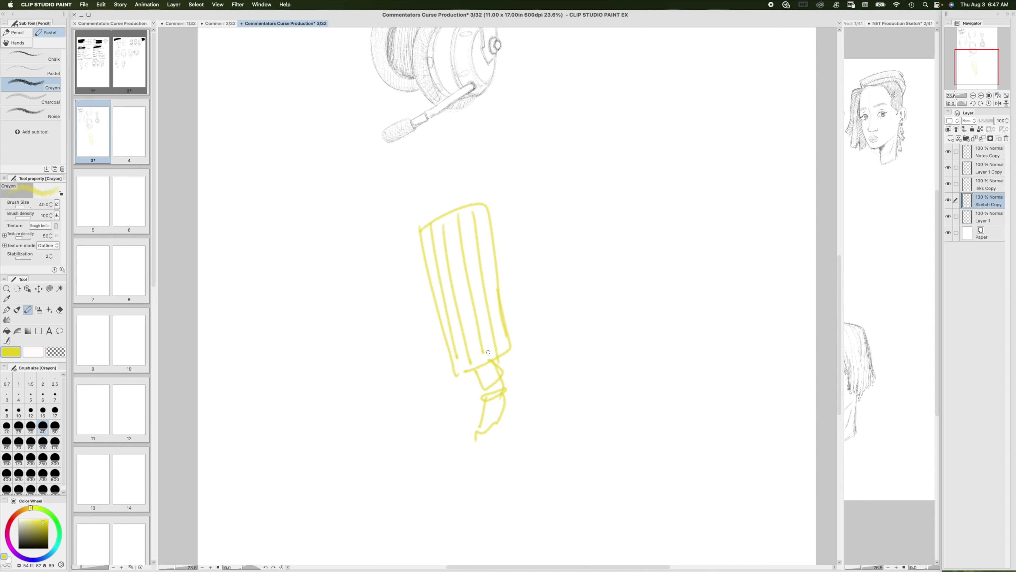
- Undo every stroke of the yellow microphone sketch
{"action": "key", "text": "super+z"}
{"action": "key", "text": "super+z"}
{"action": "key", "text": "super+z"}
{"action": "key", "text": "super+z"}
{"action": "key", "text": "super+z"}
{"action": "key", "text": "super+z"}
{"action": "key", "text": "super+z"}
{"action": "key", "text": "super+z"}
{"action": "key", "text": "super+z"}
{"action": "key", "text": "super+z"}
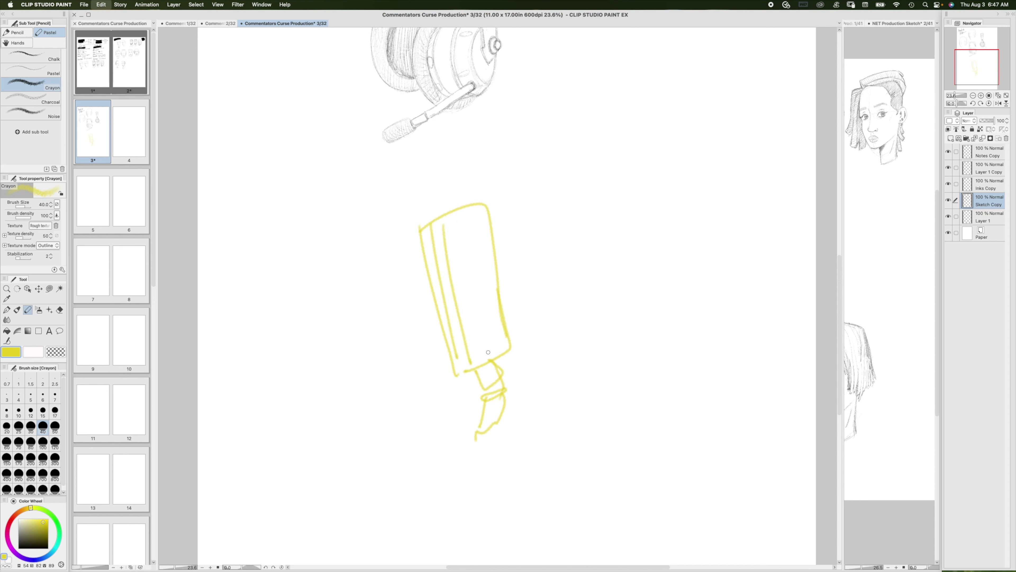
{"action": "key", "text": "super+z"}
{"action": "key", "text": "super+z"}
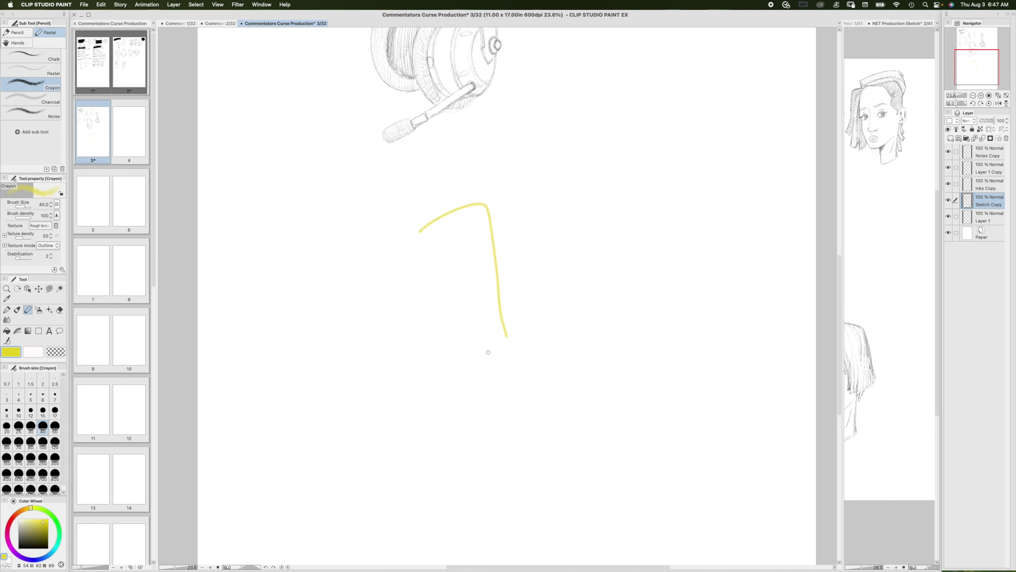
- Review Commentators Curse Production pages 1 and 2, ending with the whole character study page 1 in view
{"action": "scroll", "coordinate": [488, 352], "scroll_direction": "down", "scroll_amount": 5}
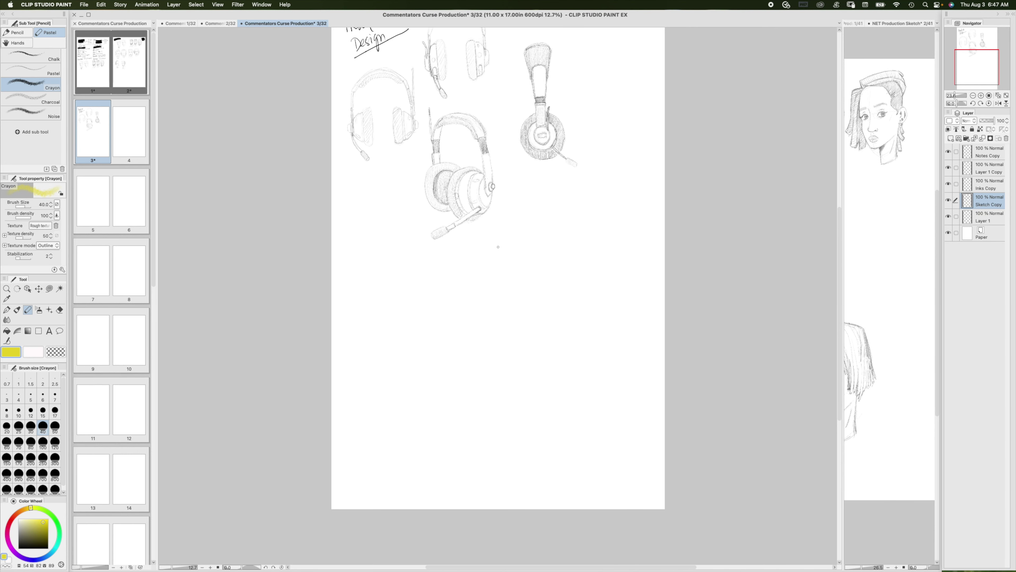
{"action": "left_click", "coordinate": [181, 24]}
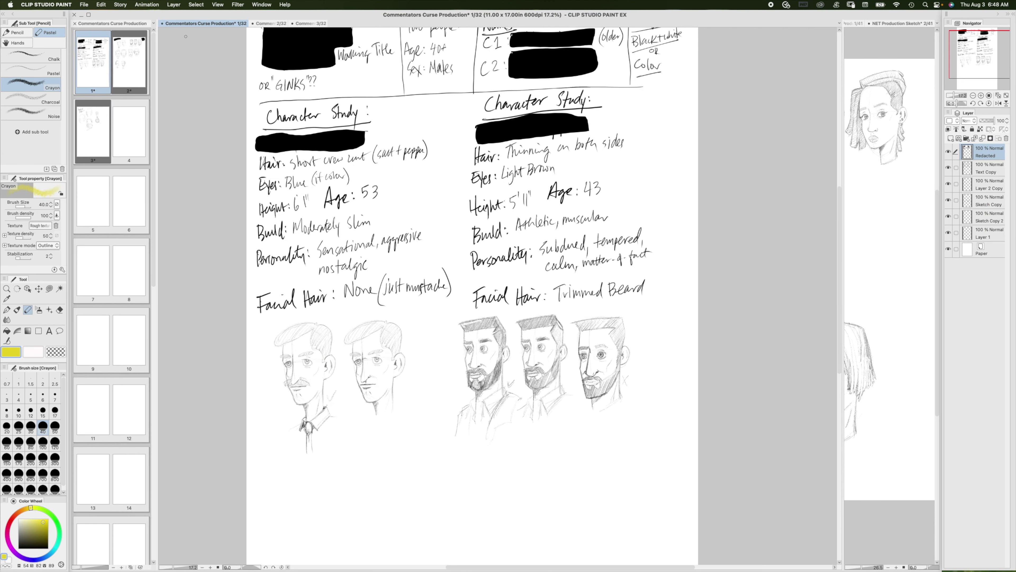
{"action": "left_click", "coordinate": [287, 23]}
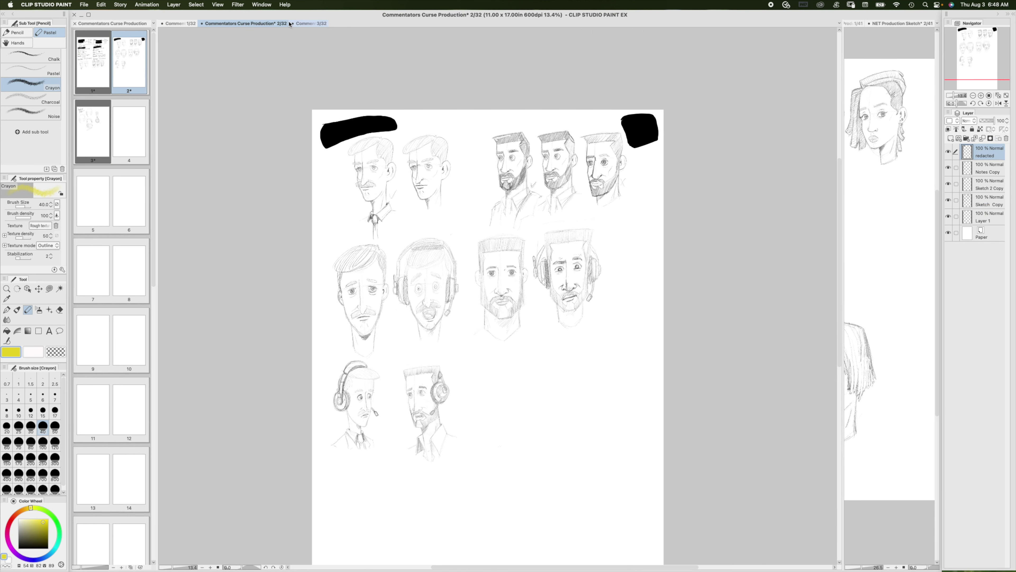
{"action": "left_click", "coordinate": [182, 23]}
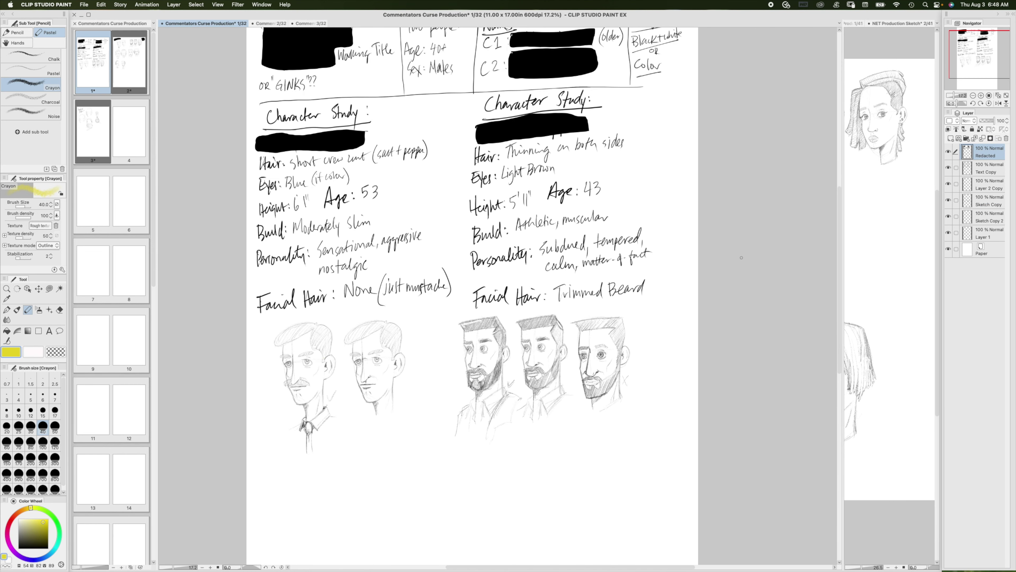
{"action": "scroll", "coordinate": [742, 258], "scroll_direction": "down", "scroll_amount": 3}
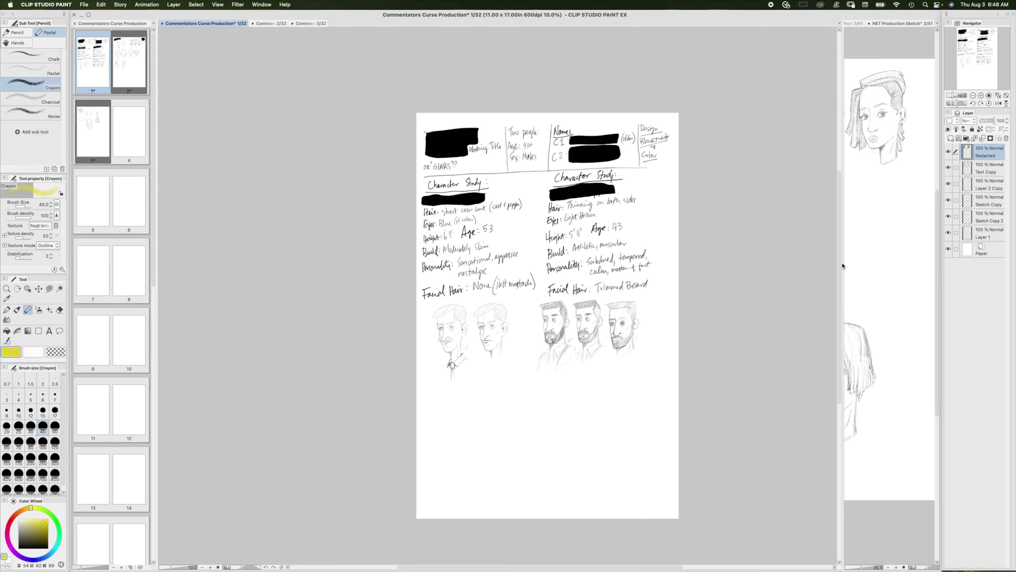
- Widen the NET Production Sketch pane to show both projects side by side, and undo the stray yellow stroke on page 1
{"action": "left_click_drag", "start_coordinate": [844, 262], "coordinate": [501, 262]}
{"action": "left_click_drag", "start_coordinate": [463, 218], "coordinate": [420, 192]}
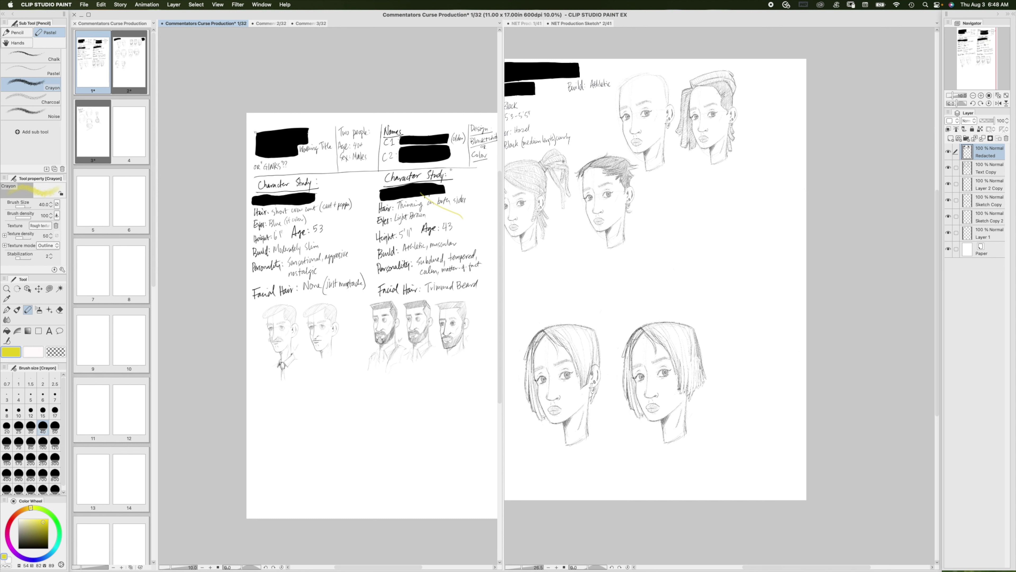
{"action": "key", "text": "super+z"}
{"action": "scroll", "coordinate": [465, 210], "scroll_direction": "up", "scroll_amount": 3}
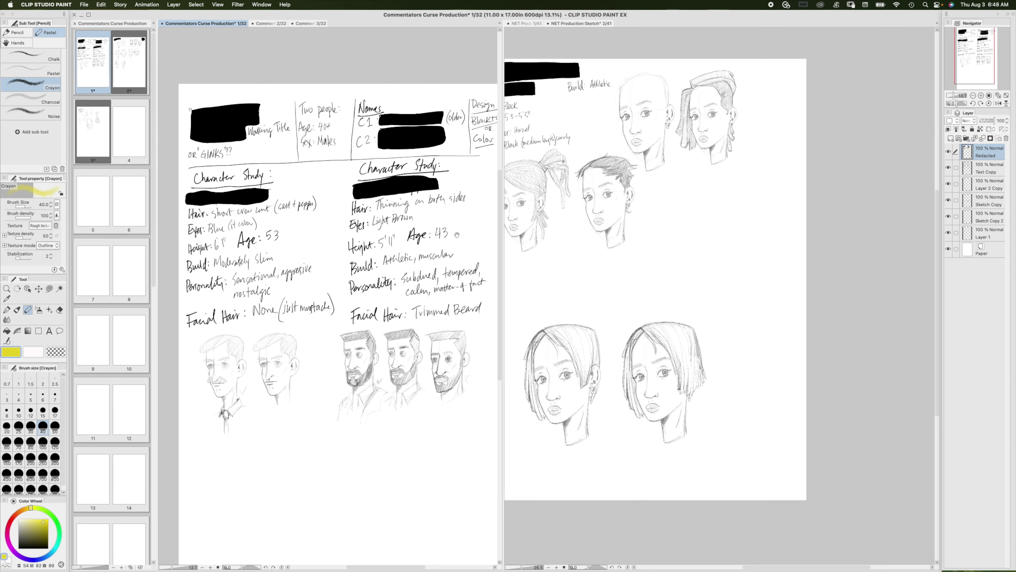
{"action": "left_click_drag", "start_coordinate": [457, 234], "coordinate": [445, 174]}
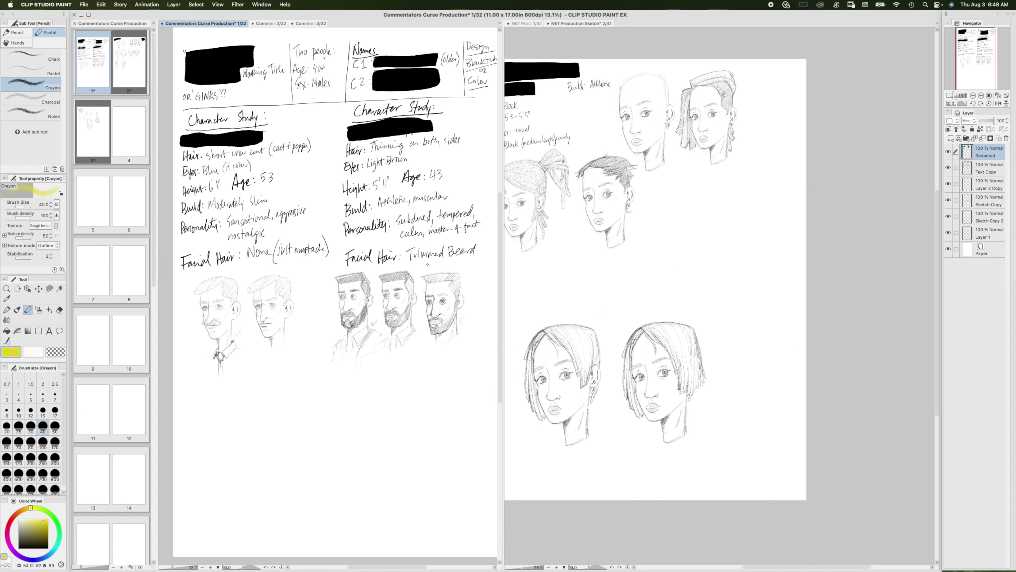
- Bring the whole of NET Production Sketch page 2 into view and make Commentators Curse Production page 1 active again
{"action": "left_click", "coordinate": [699, 226]}
{"action": "mouse_move", "coordinate": [699, 225]}
{"action": "left_mouse_down"}
{"action": "mouse_move", "coordinate": [681, 232]}
{"action": "mouse_move", "coordinate": [732, 216]}
{"action": "mouse_move", "coordinate": [728, 228]}
{"action": "left_mouse_up"}
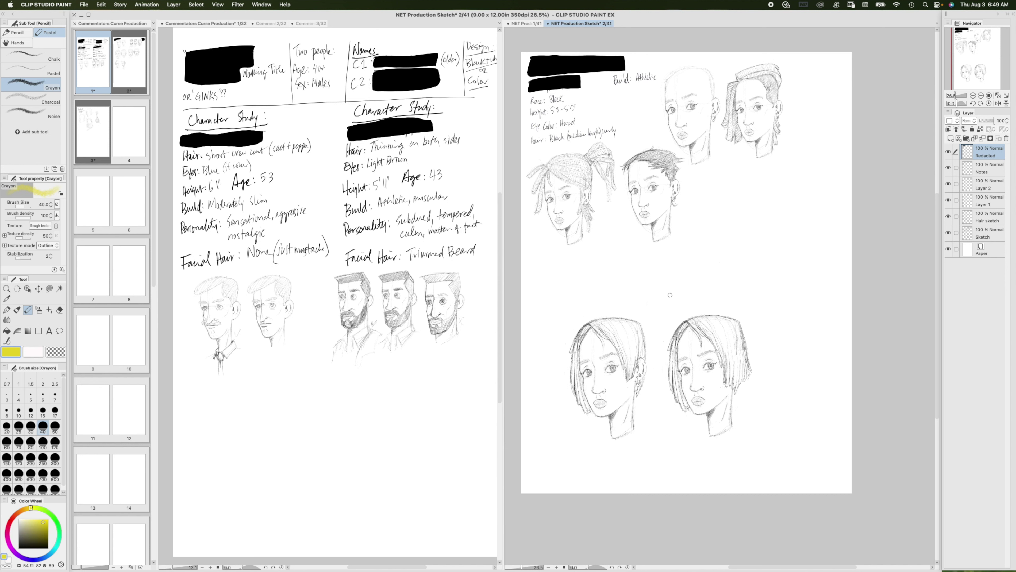
{"action": "left_click", "coordinate": [368, 362]}
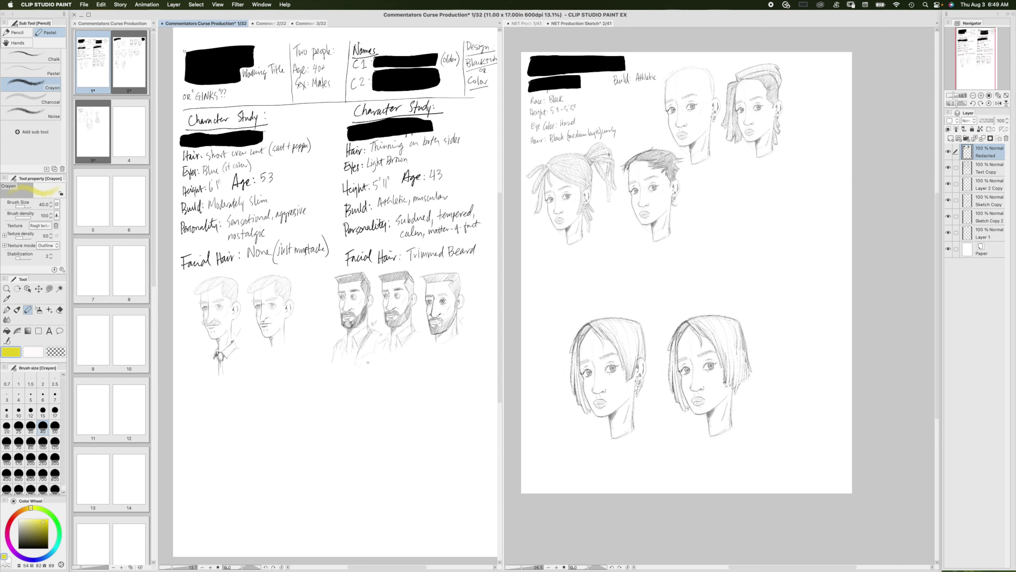